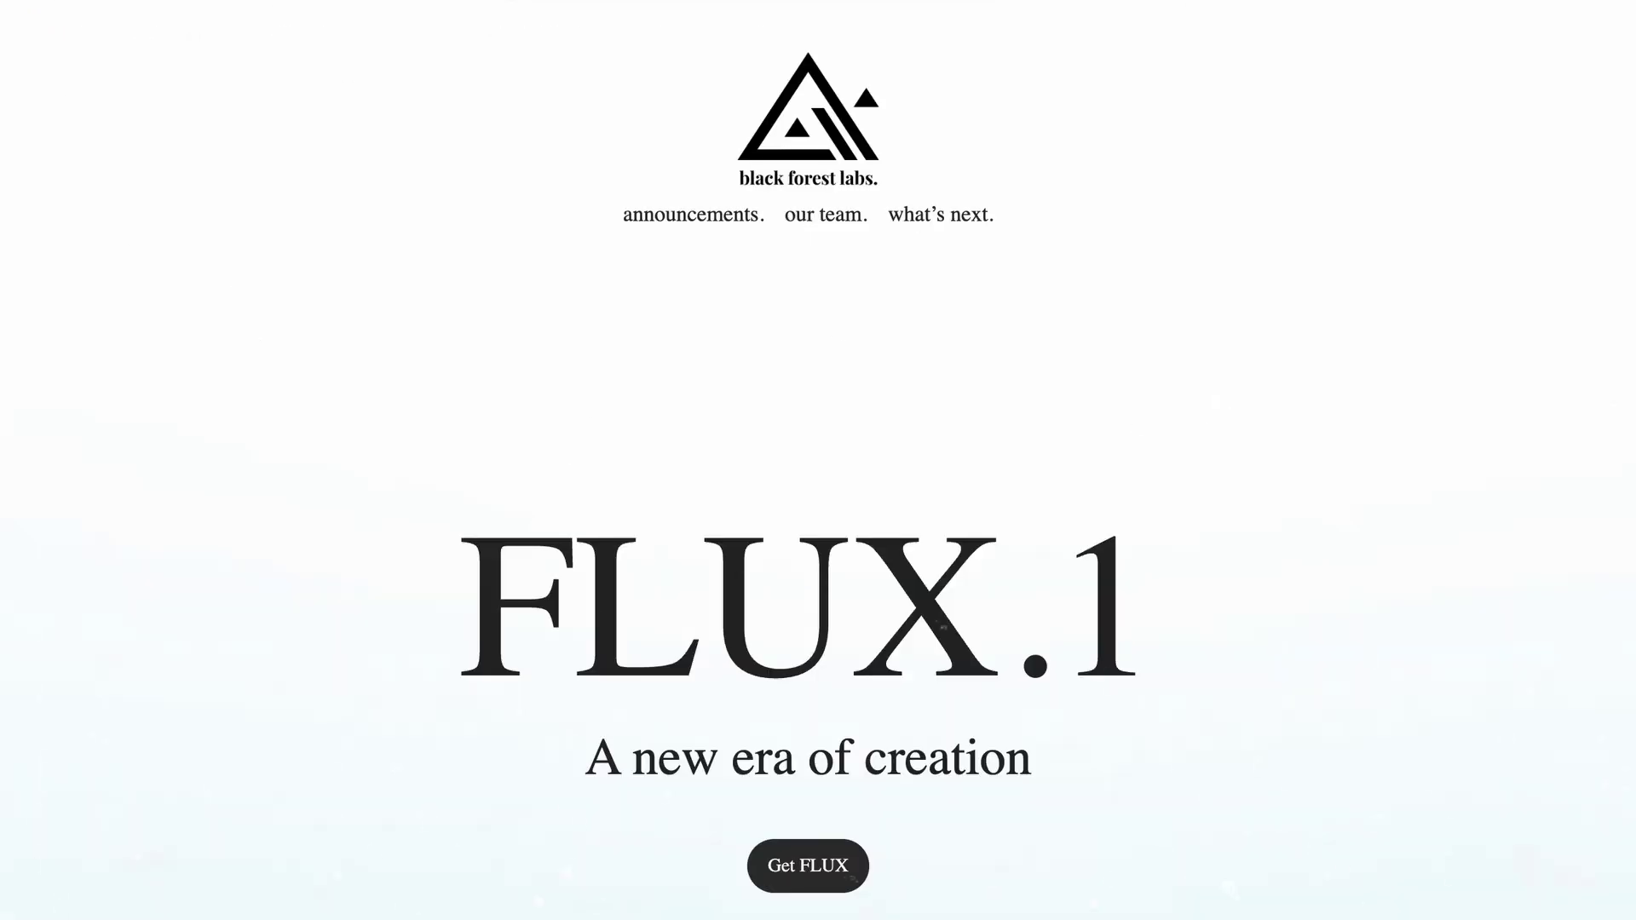
Scroll down through the FLUX.1 'Get Creative.' grid of sample images
scroll(818, 460, down, 20)
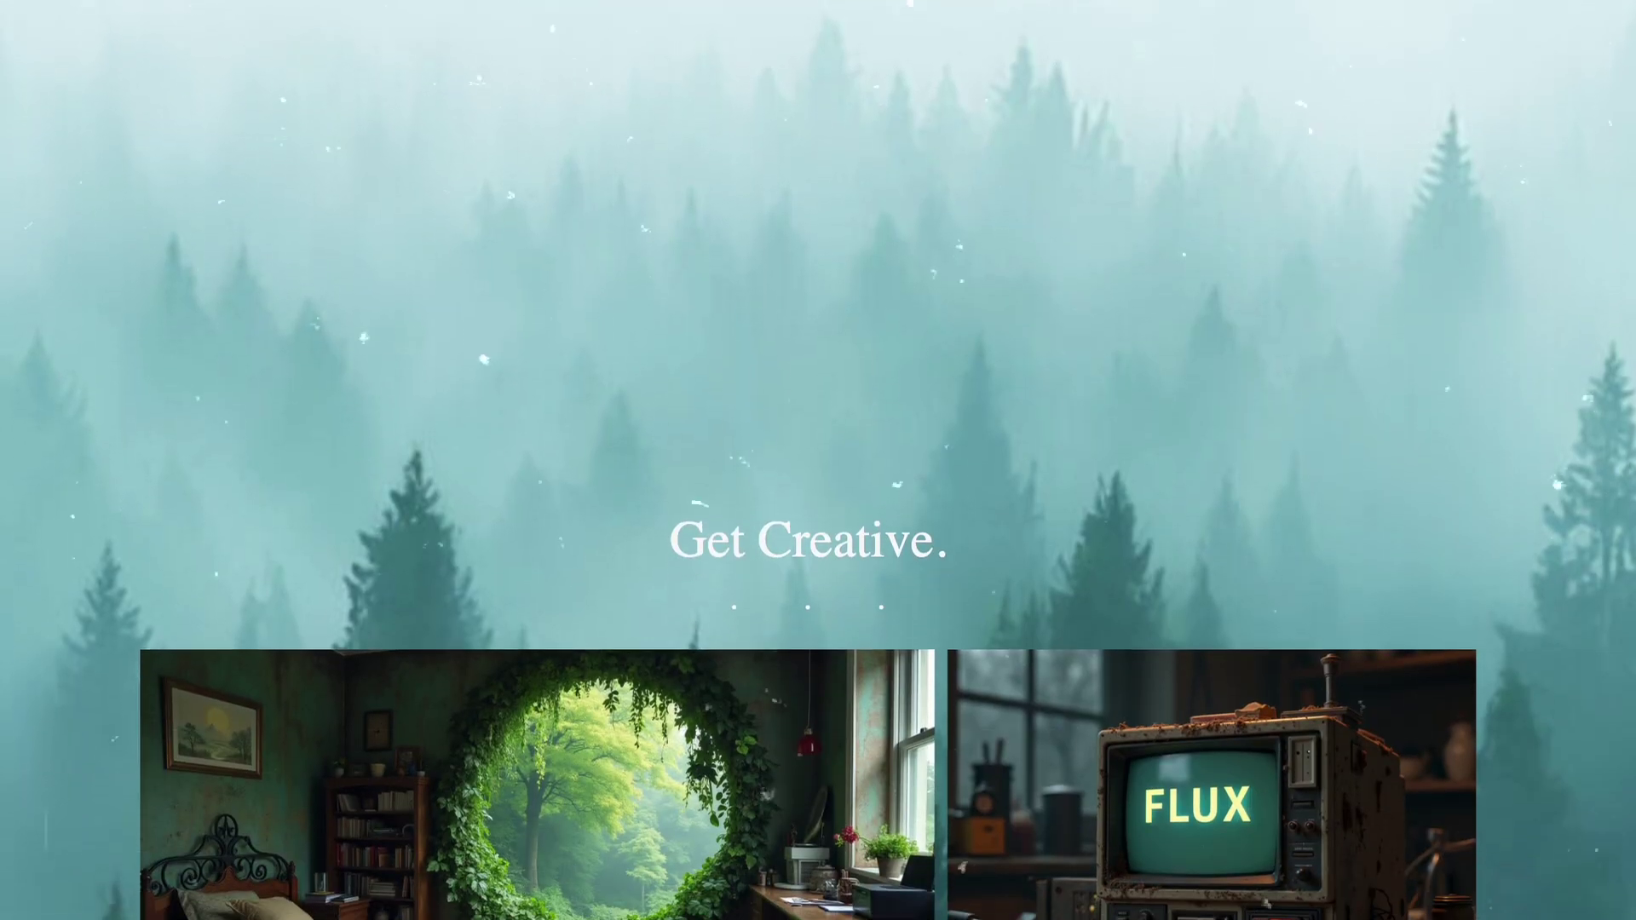
scroll(818, 460, down, 20)
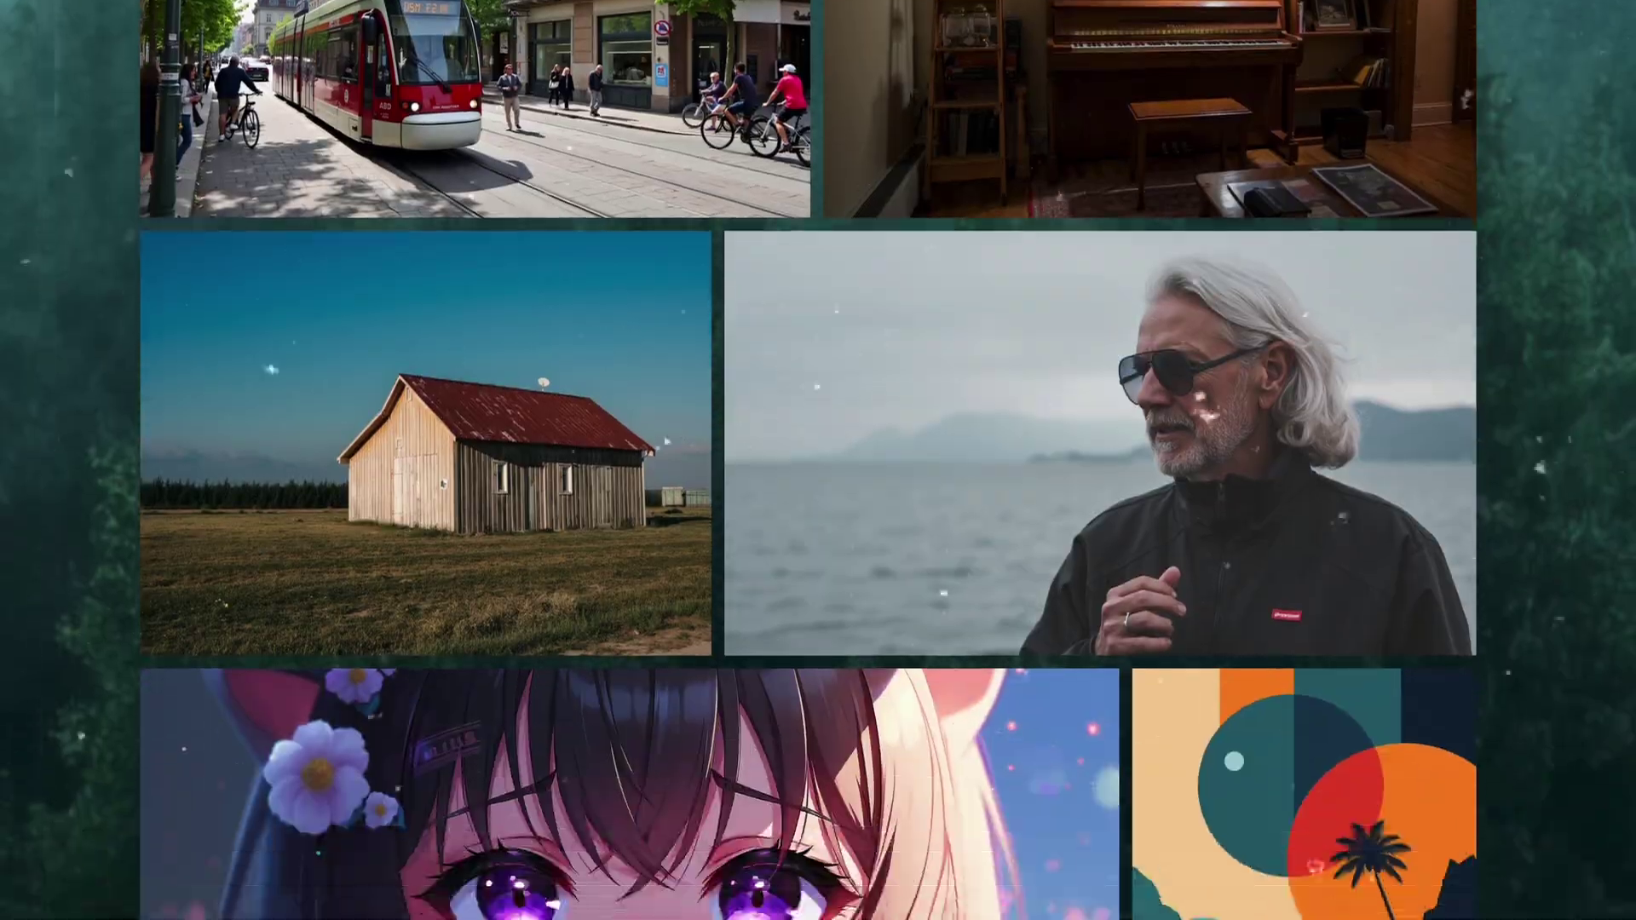
scroll(818, 460, down, 5)
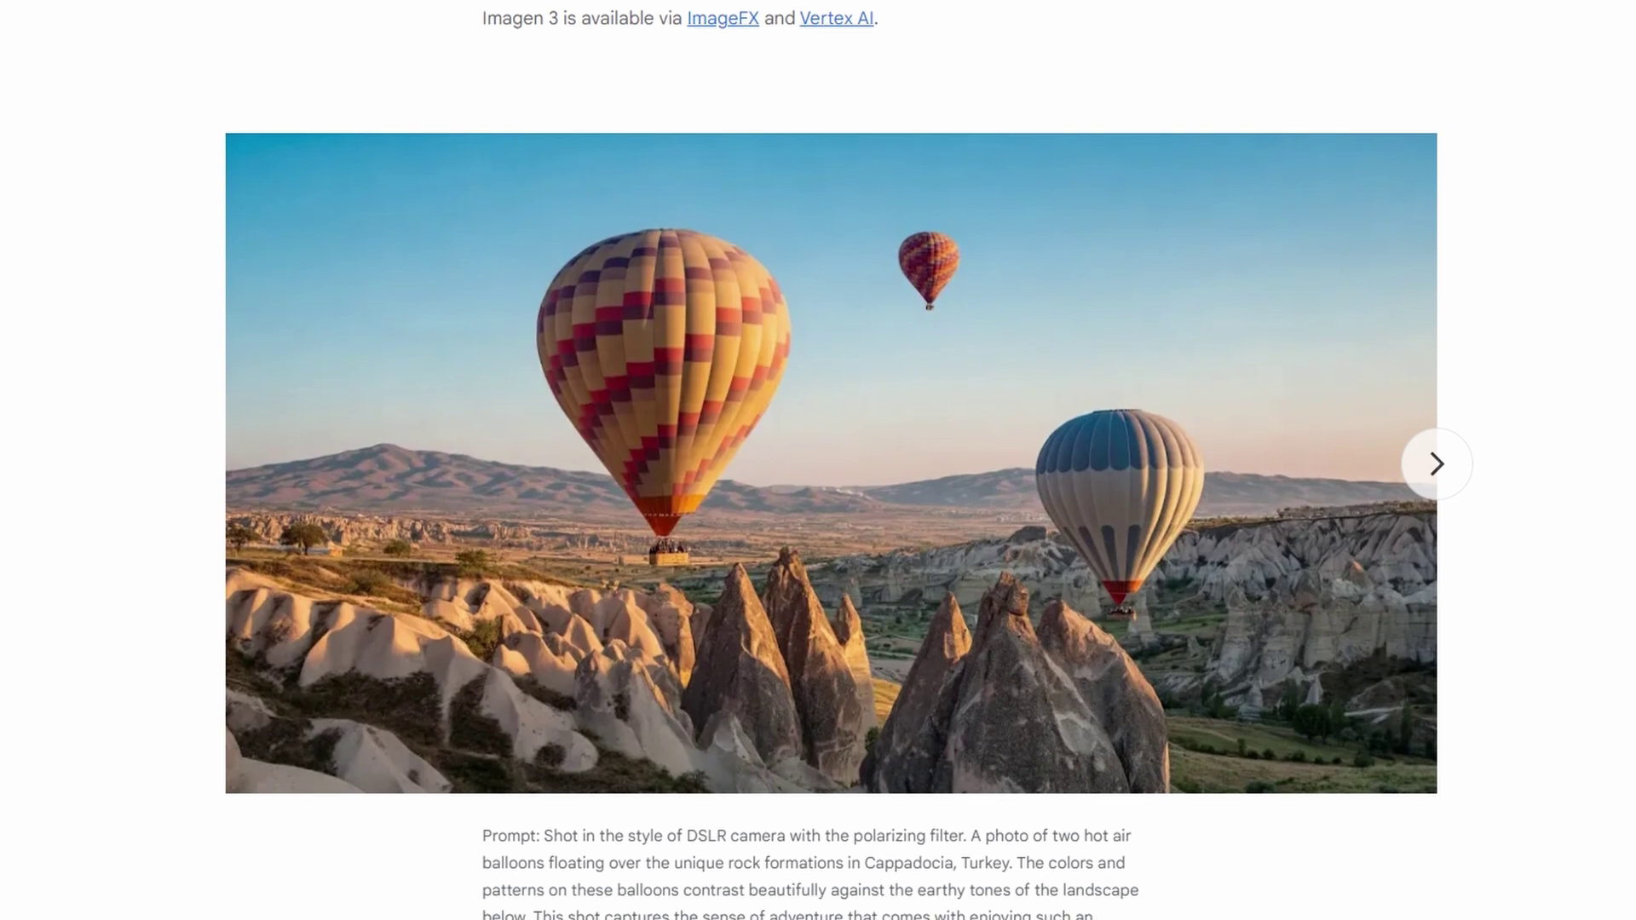
Page through the Imagen 3 samples: origami bird, laughing women, wooden robot, dragon and sheep, final example
click(1438, 472)
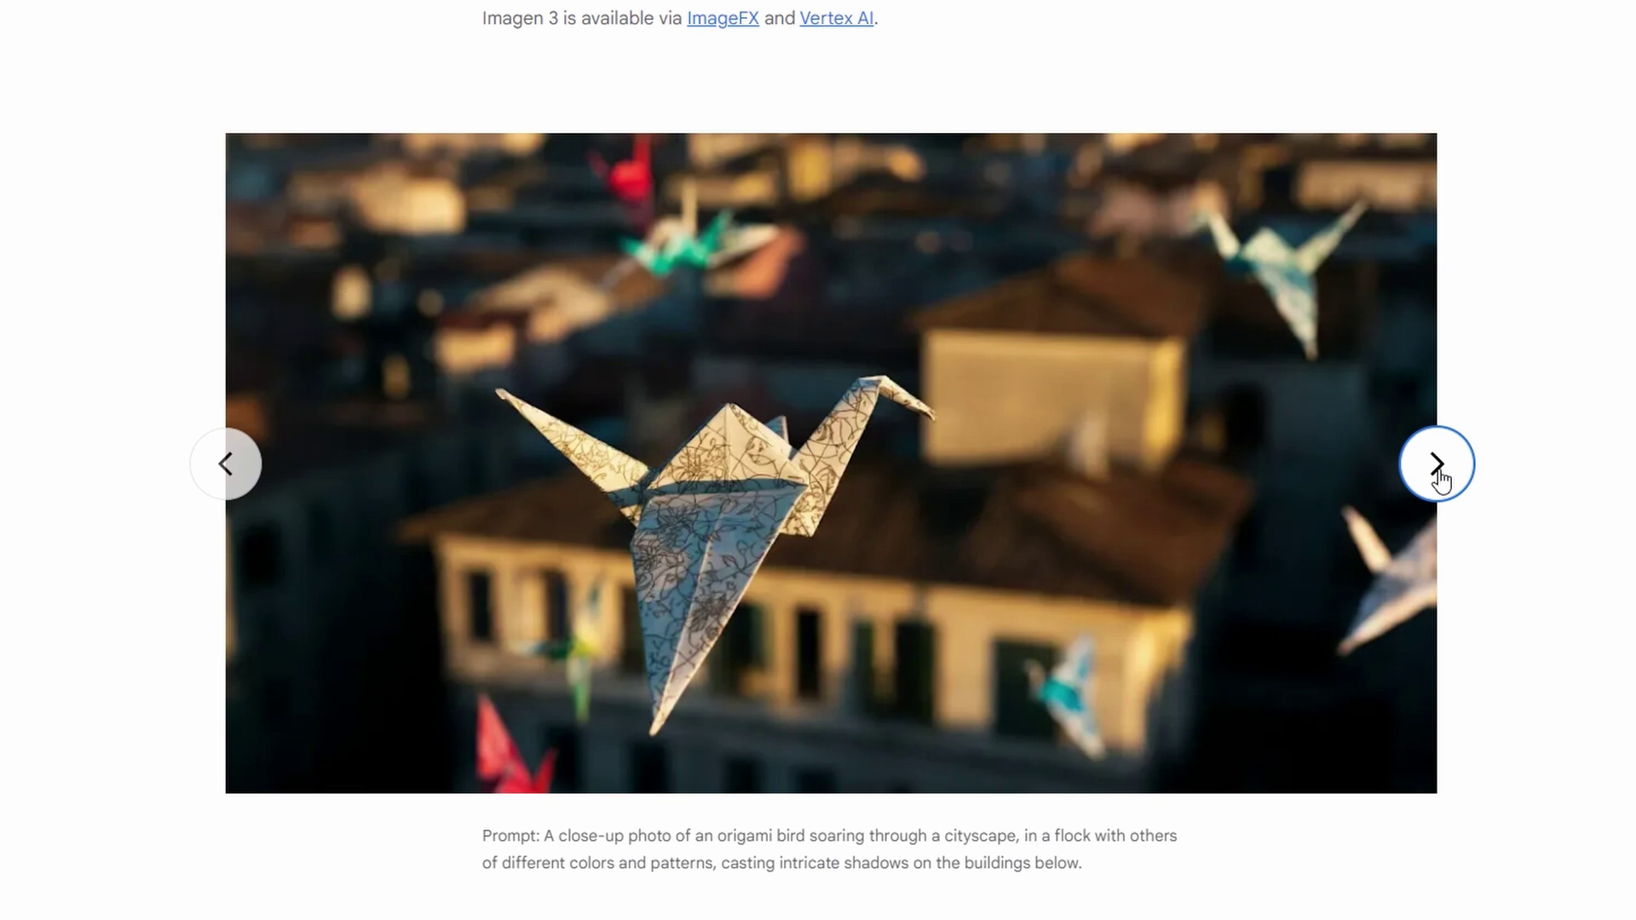
click(1438, 471)
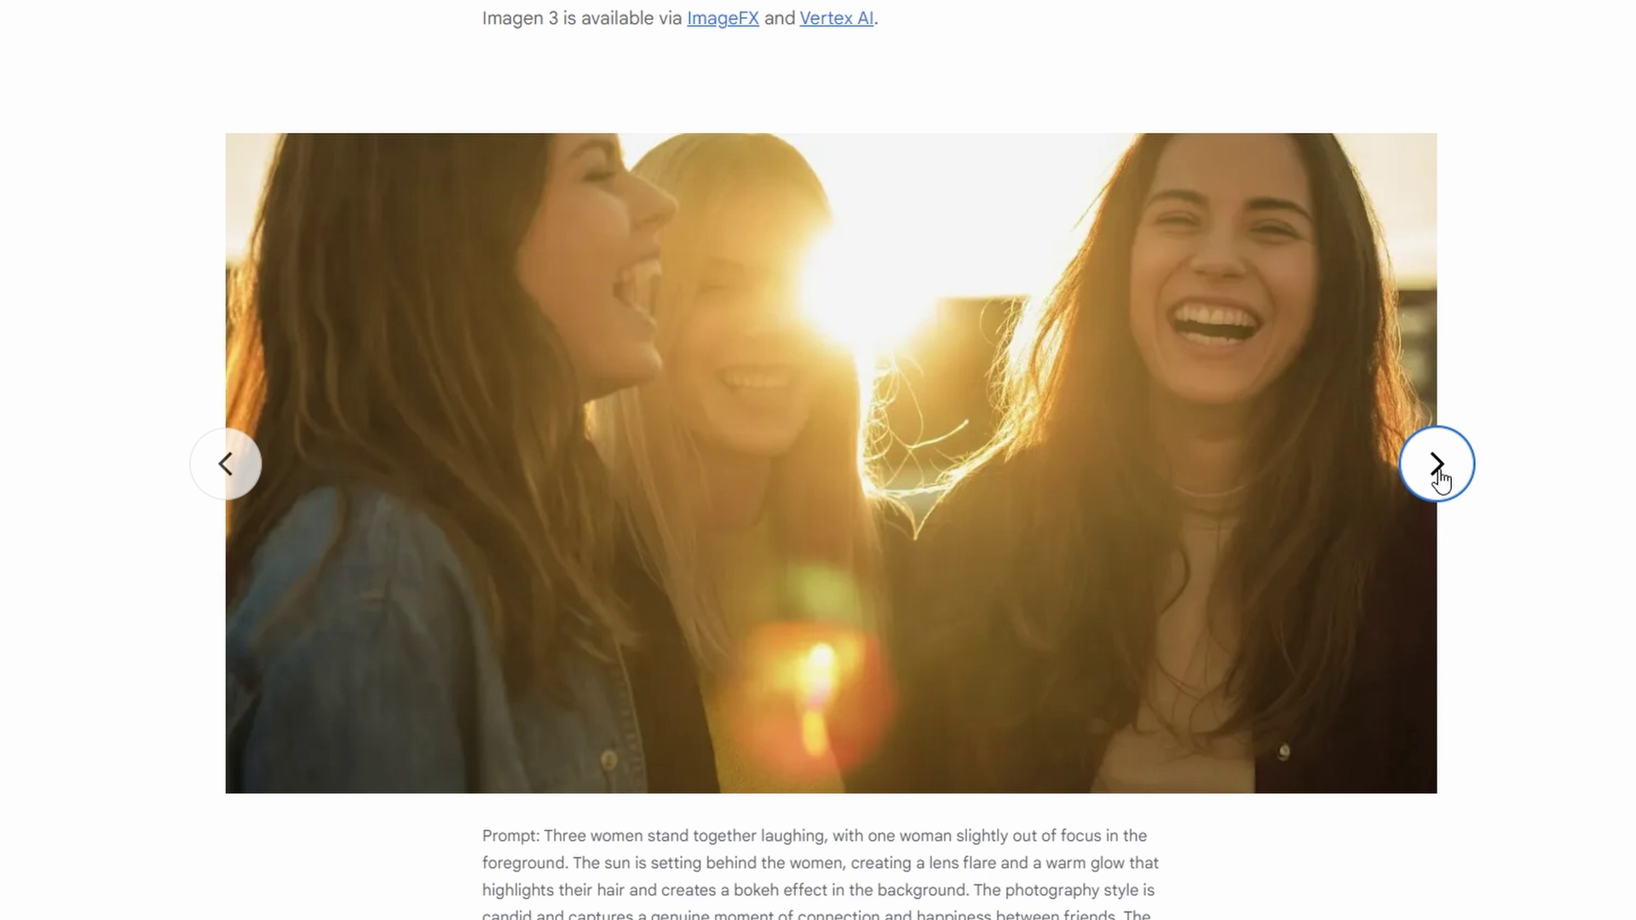
click(1438, 472)
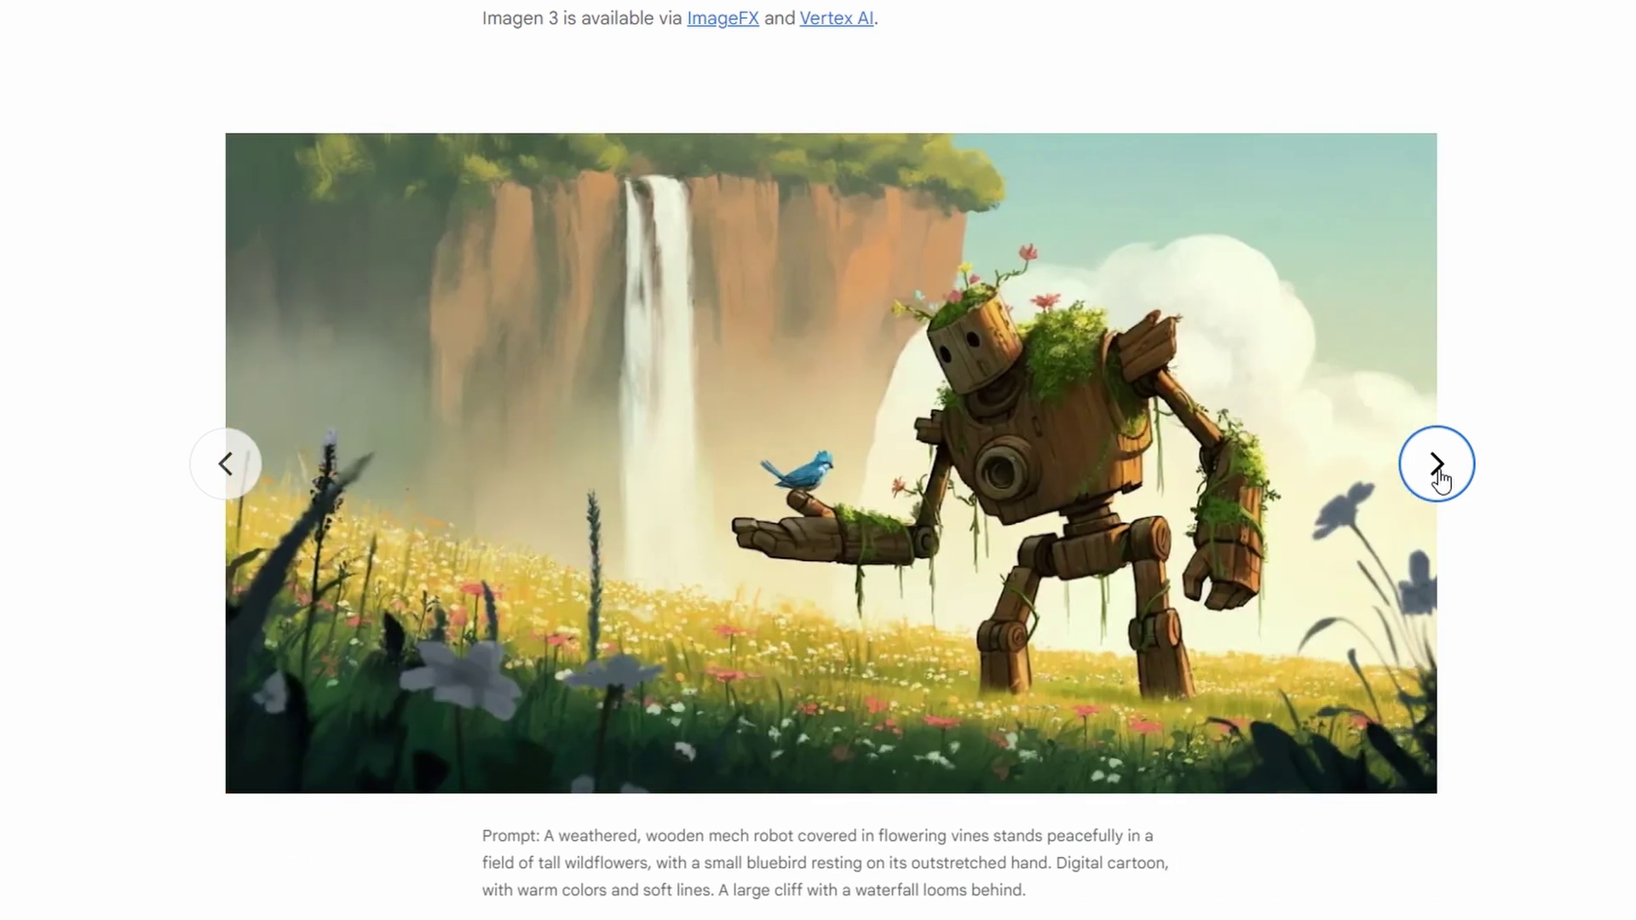
click(1438, 472)
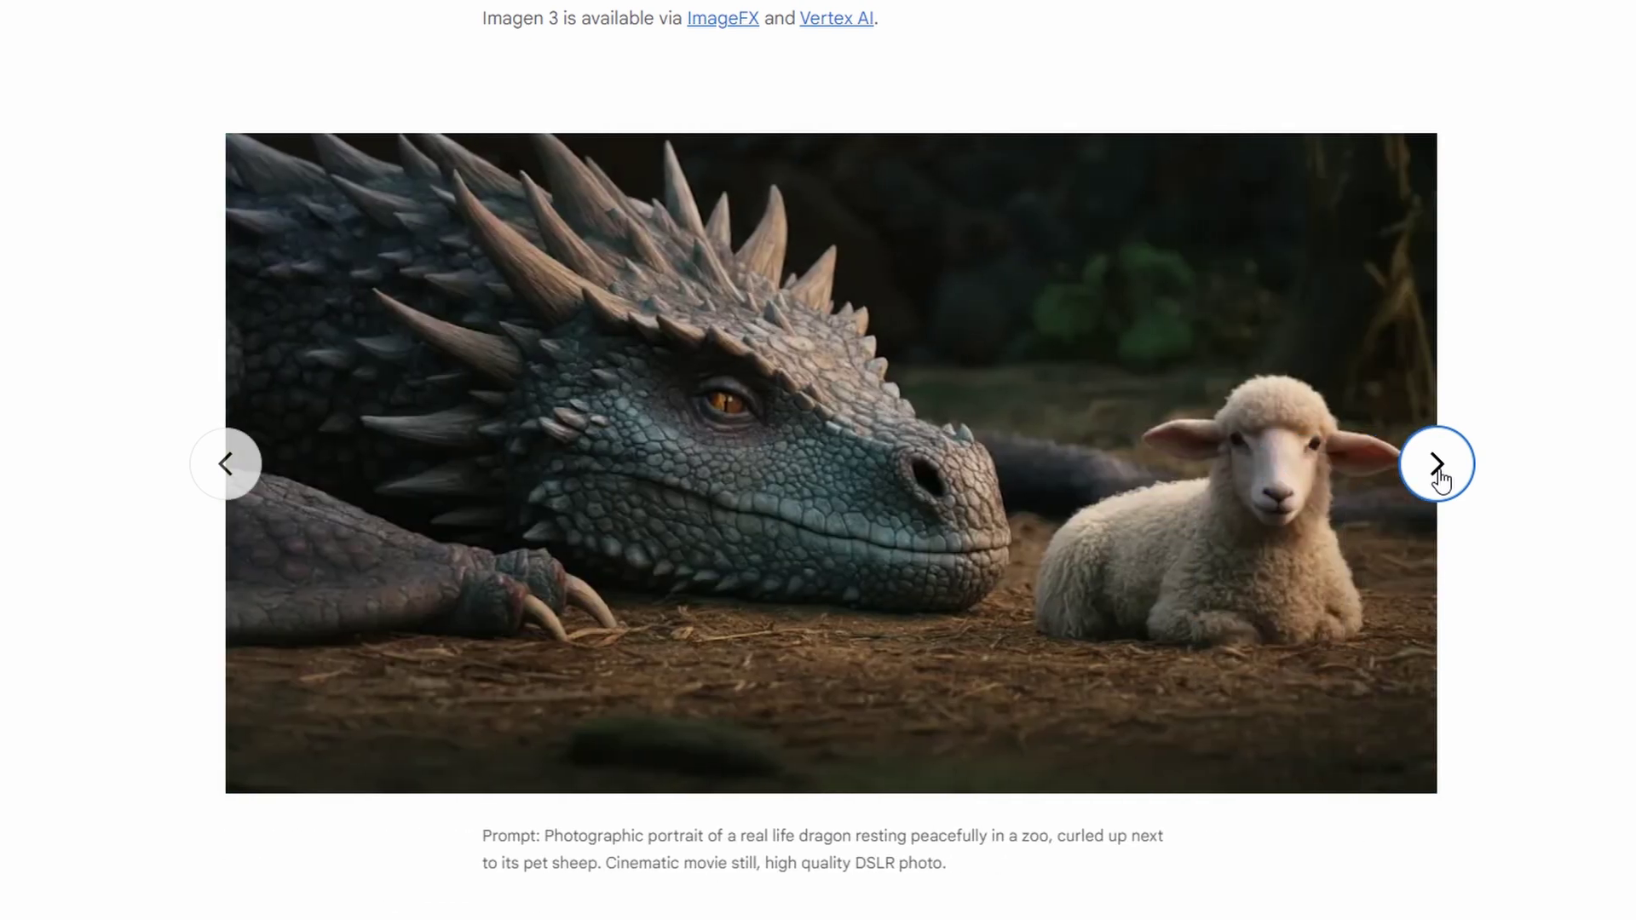
click(1438, 471)
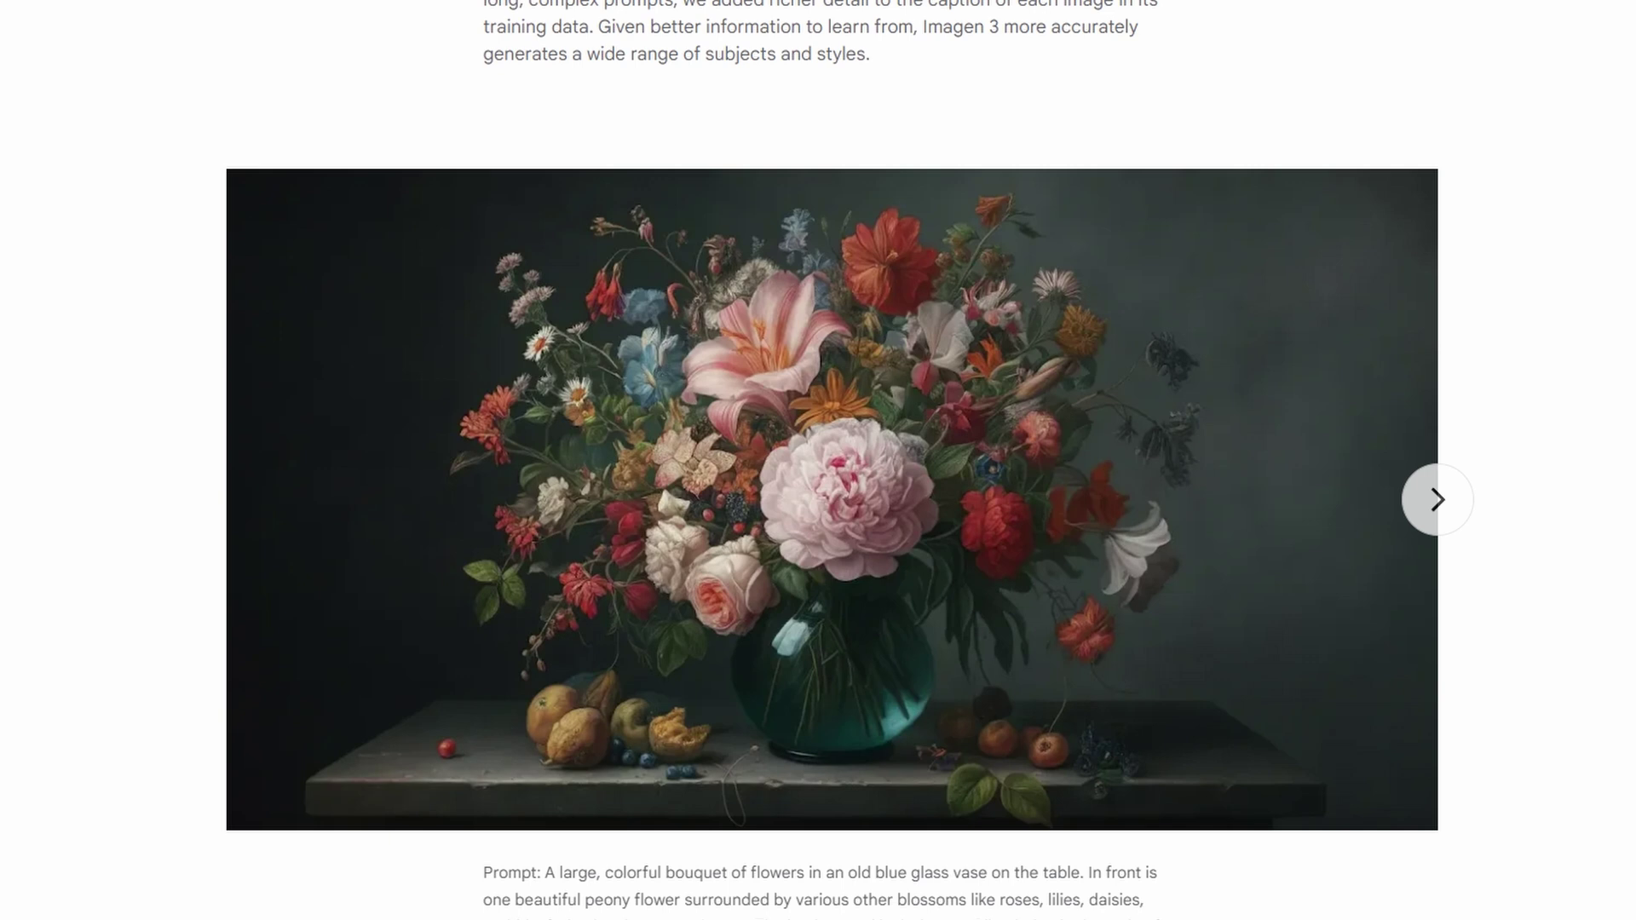
Advance the bouquet gallery to the purple lion illustration, then the claymation gardener image
click(1439, 502)
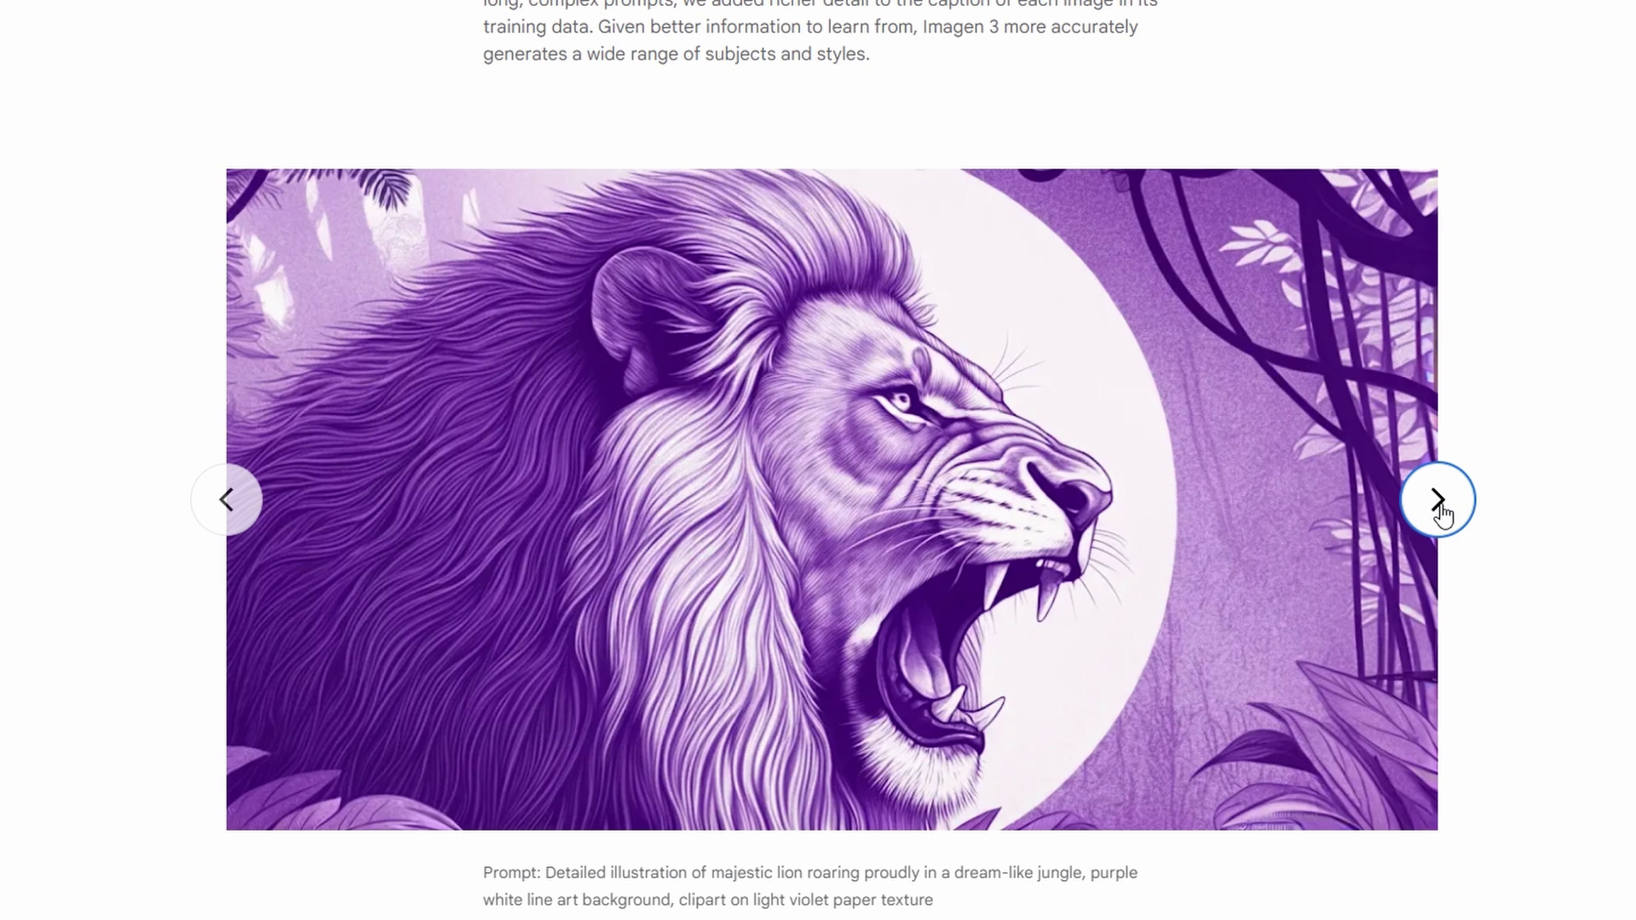
click(1438, 503)
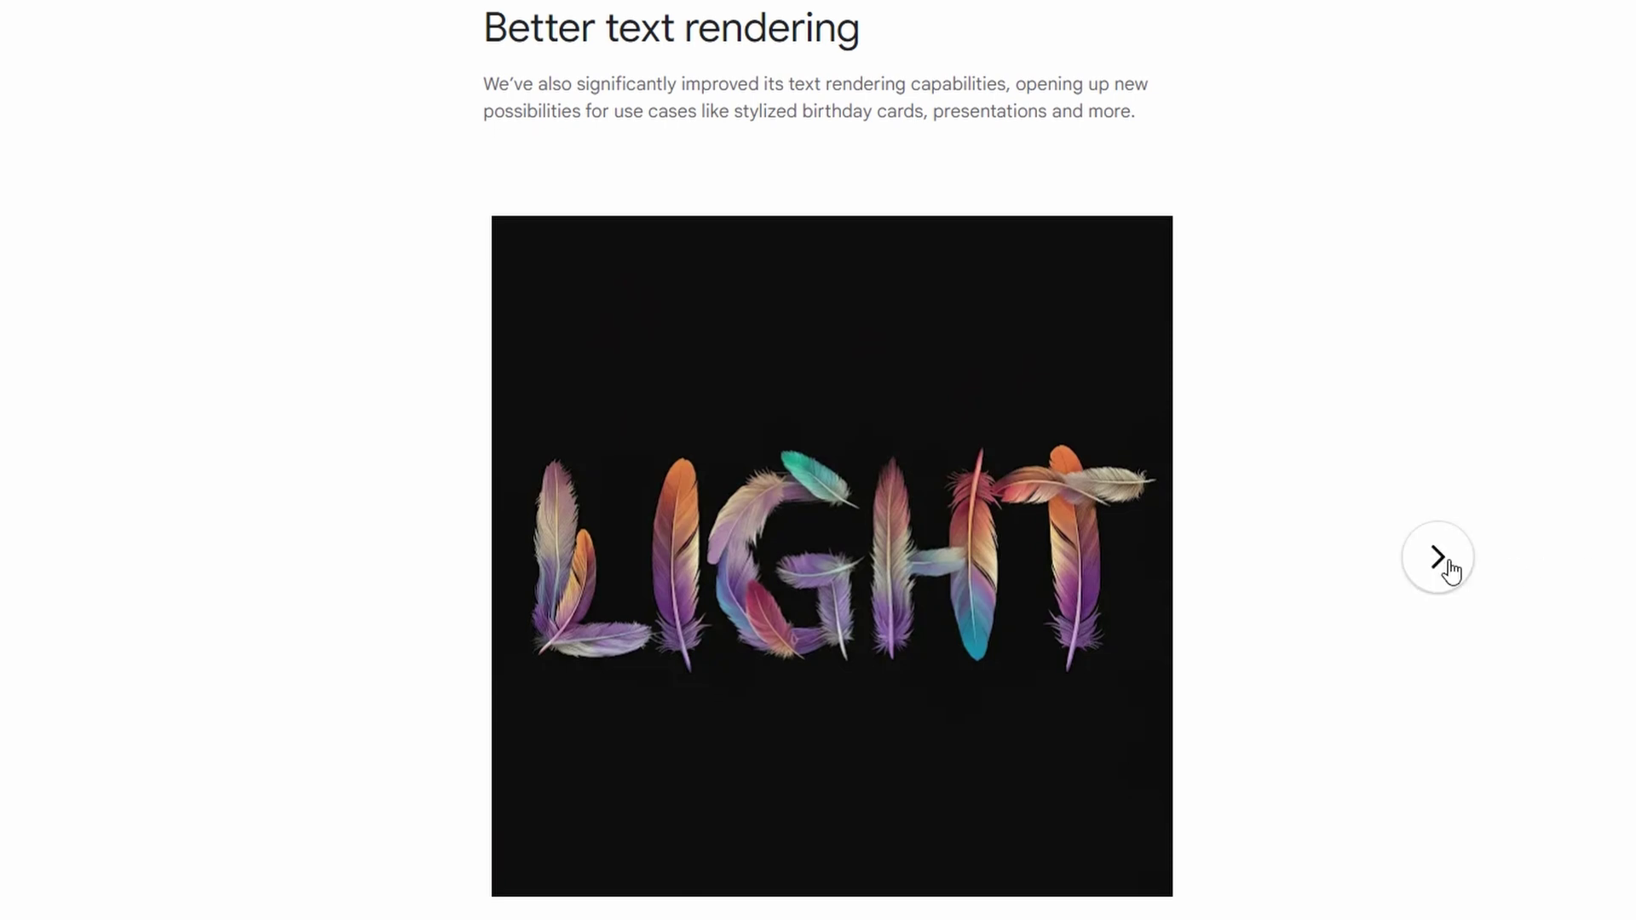
Step the text-rendering carousel to the sunset speech-bubble comic, then the Central Library example
click(1438, 558)
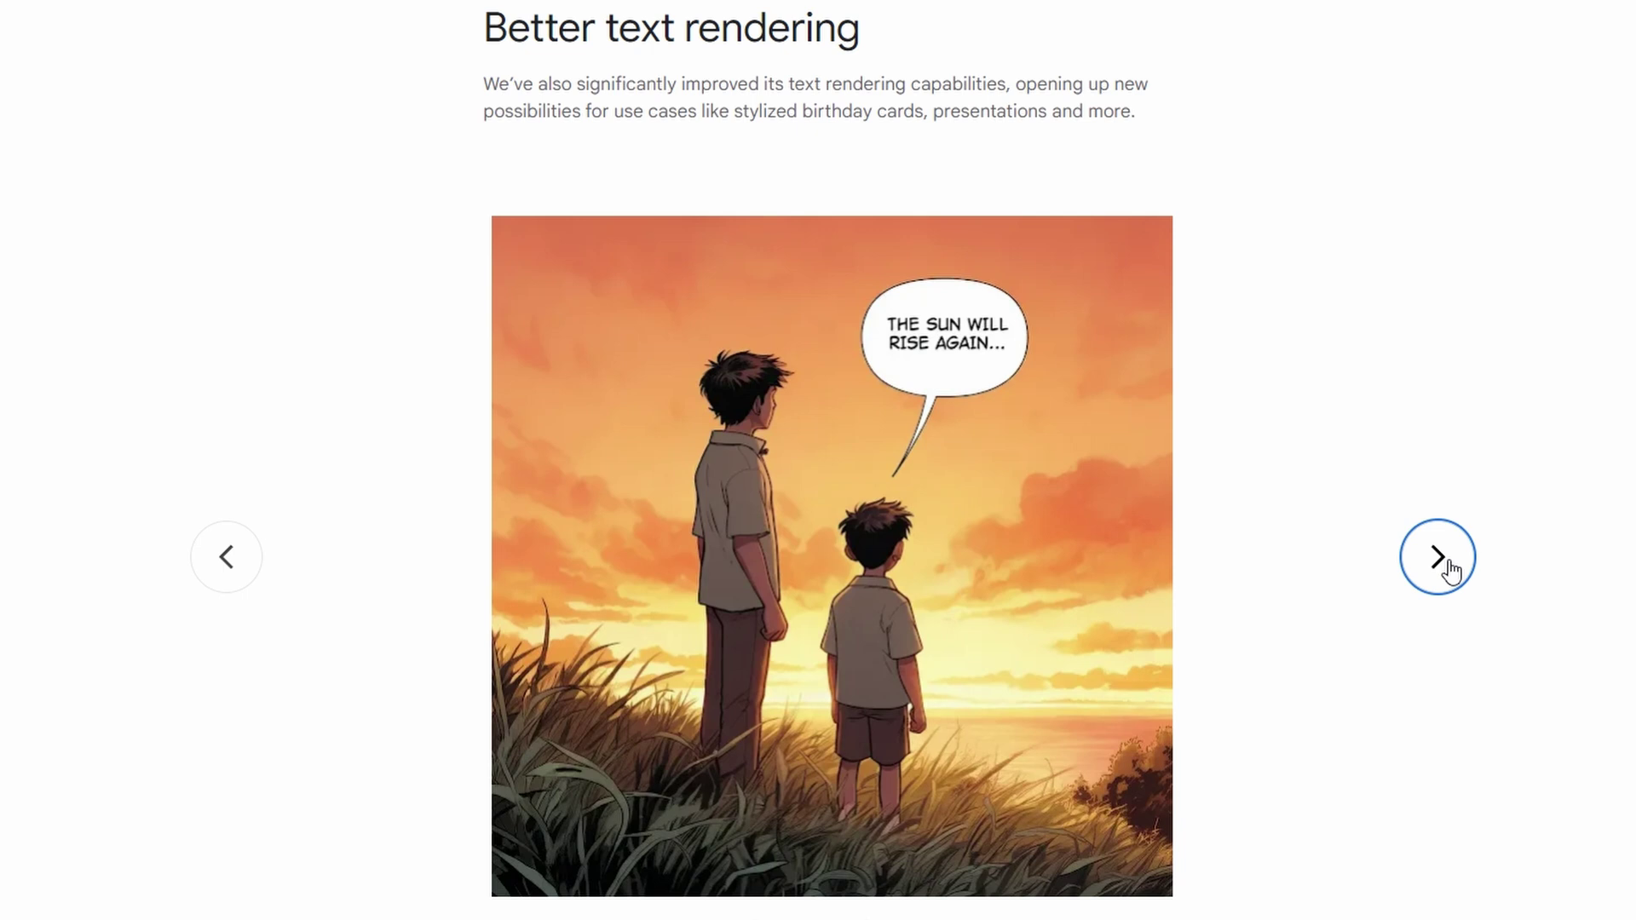
click(1449, 563)
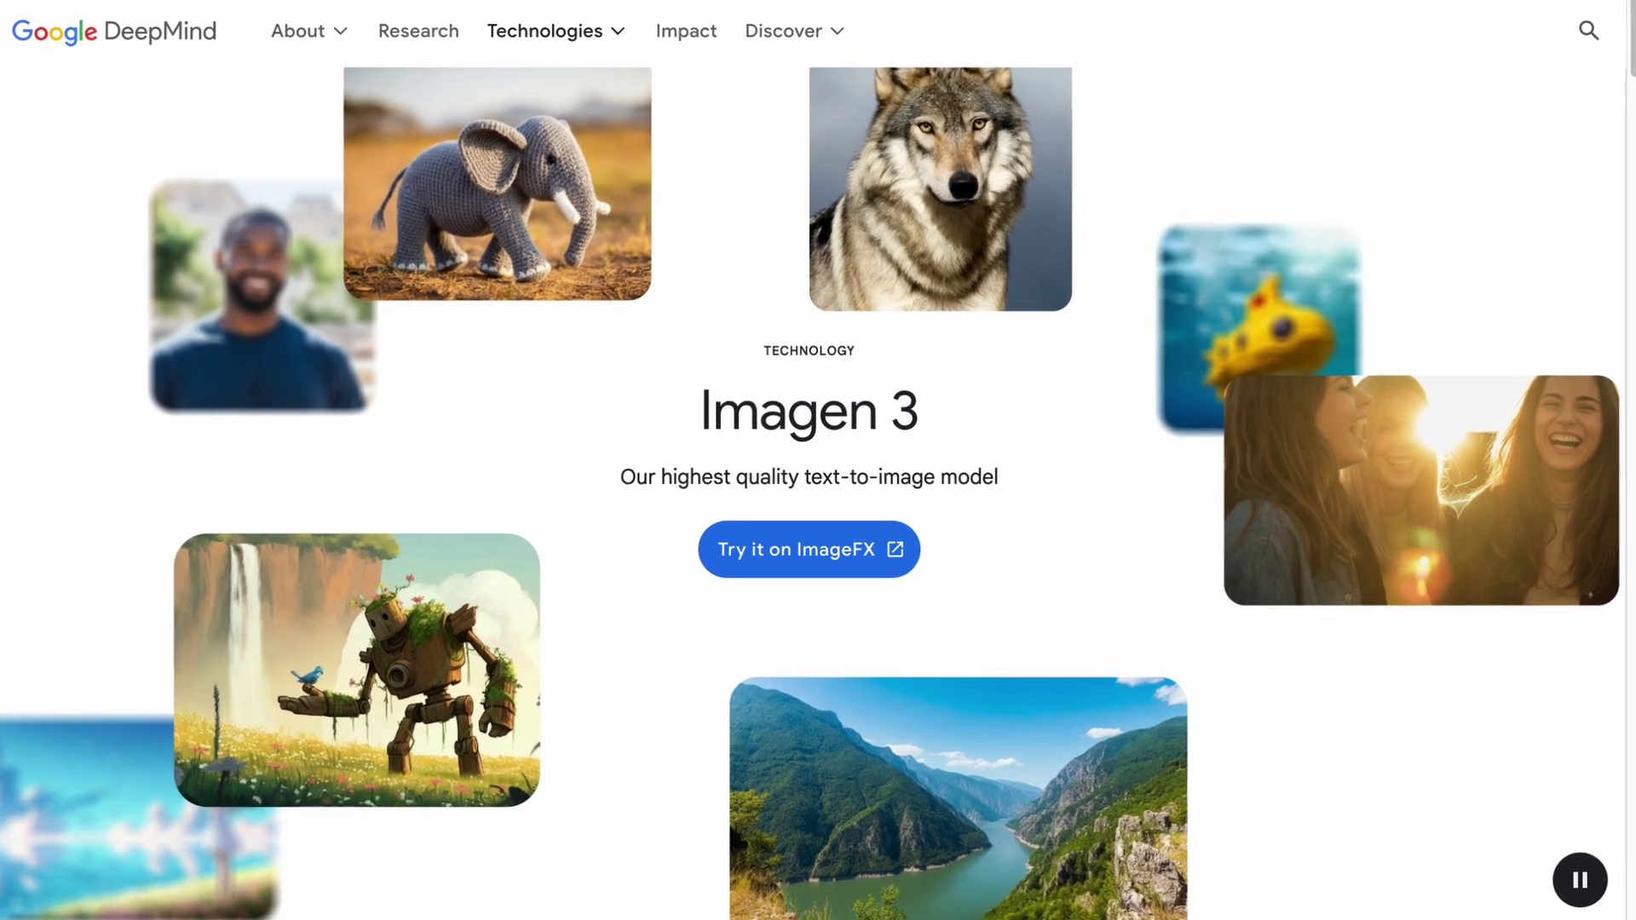
Open ImageFX from the Imagen 3 page and paste in the long Leica portrait prompt
click(792, 562)
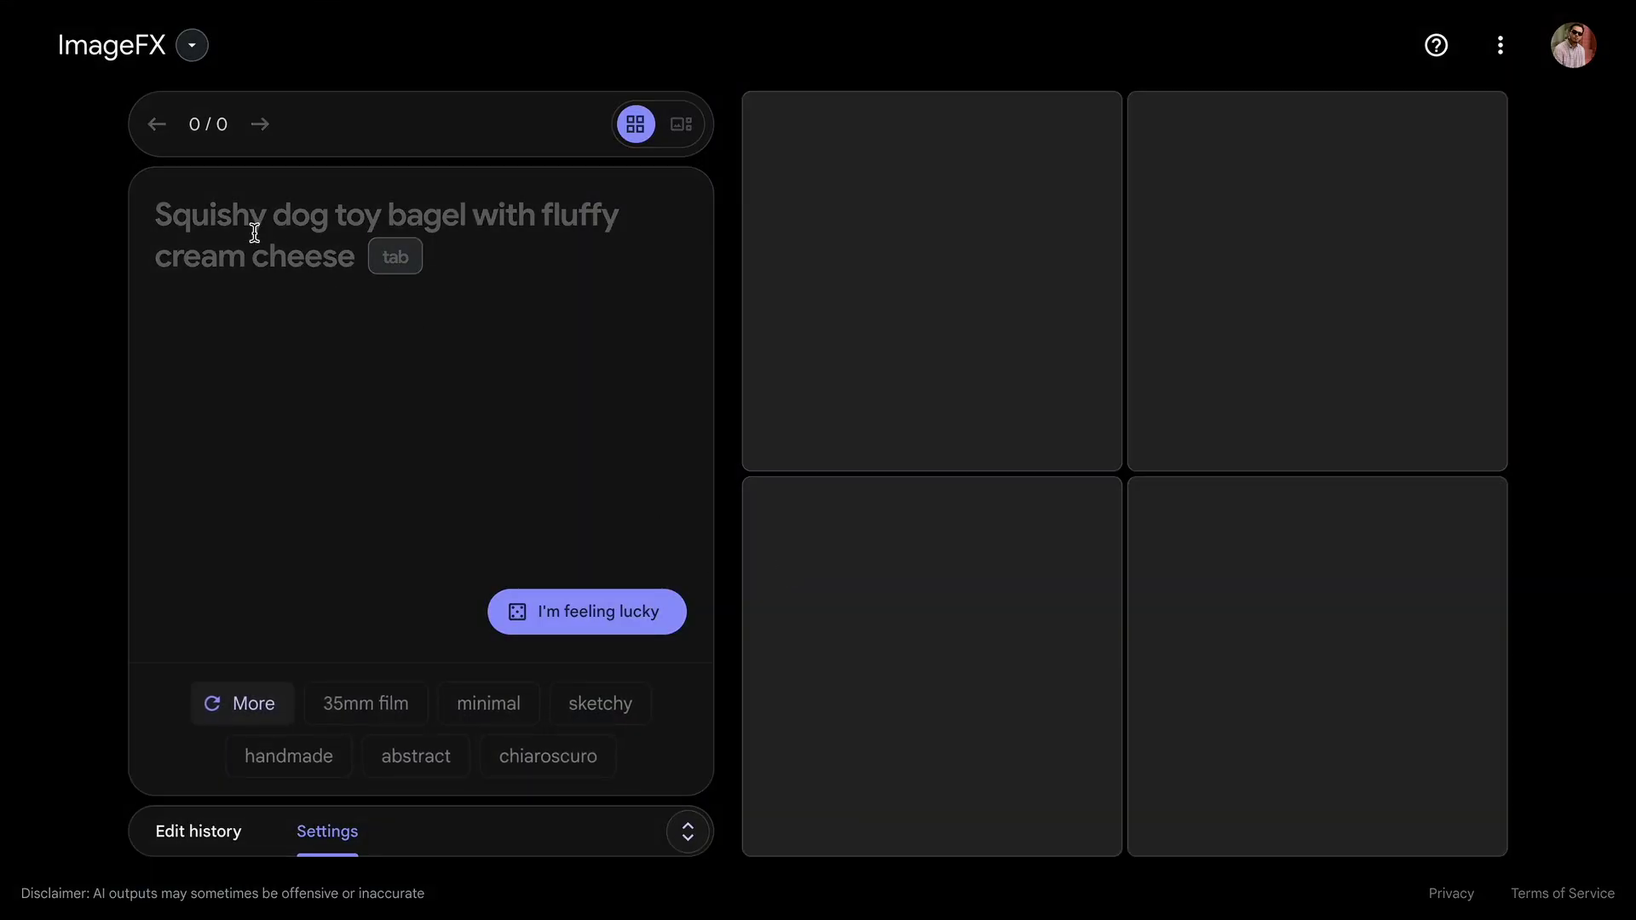
click(249, 227)
text(Capture an intimate long shot of the subject against a natural backdrop, using a Leica camera to emphasize cinematic depth. Leverage the 8K resolution for ultra-high detail in facial expressions and surrounding elements. Employ subtle pastel hues to evoke a sense of elegance.)
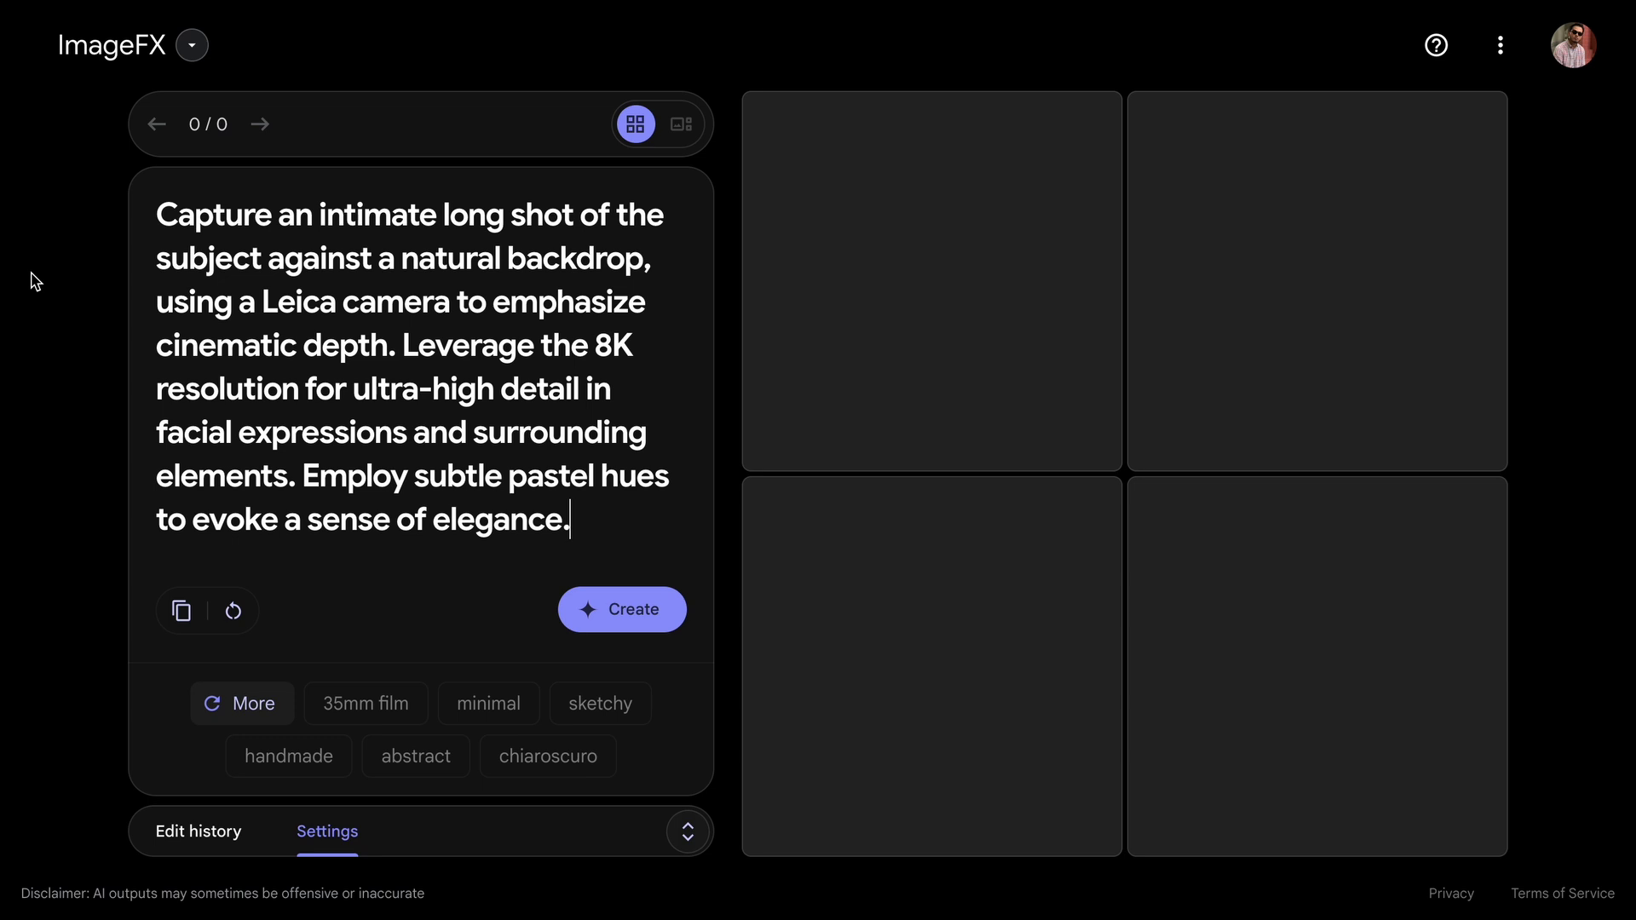
Run the Leica portrait prompt in ImageFX, then in Anakin.ai's FLUX Realism LoRA after the refusal
click(614, 411)
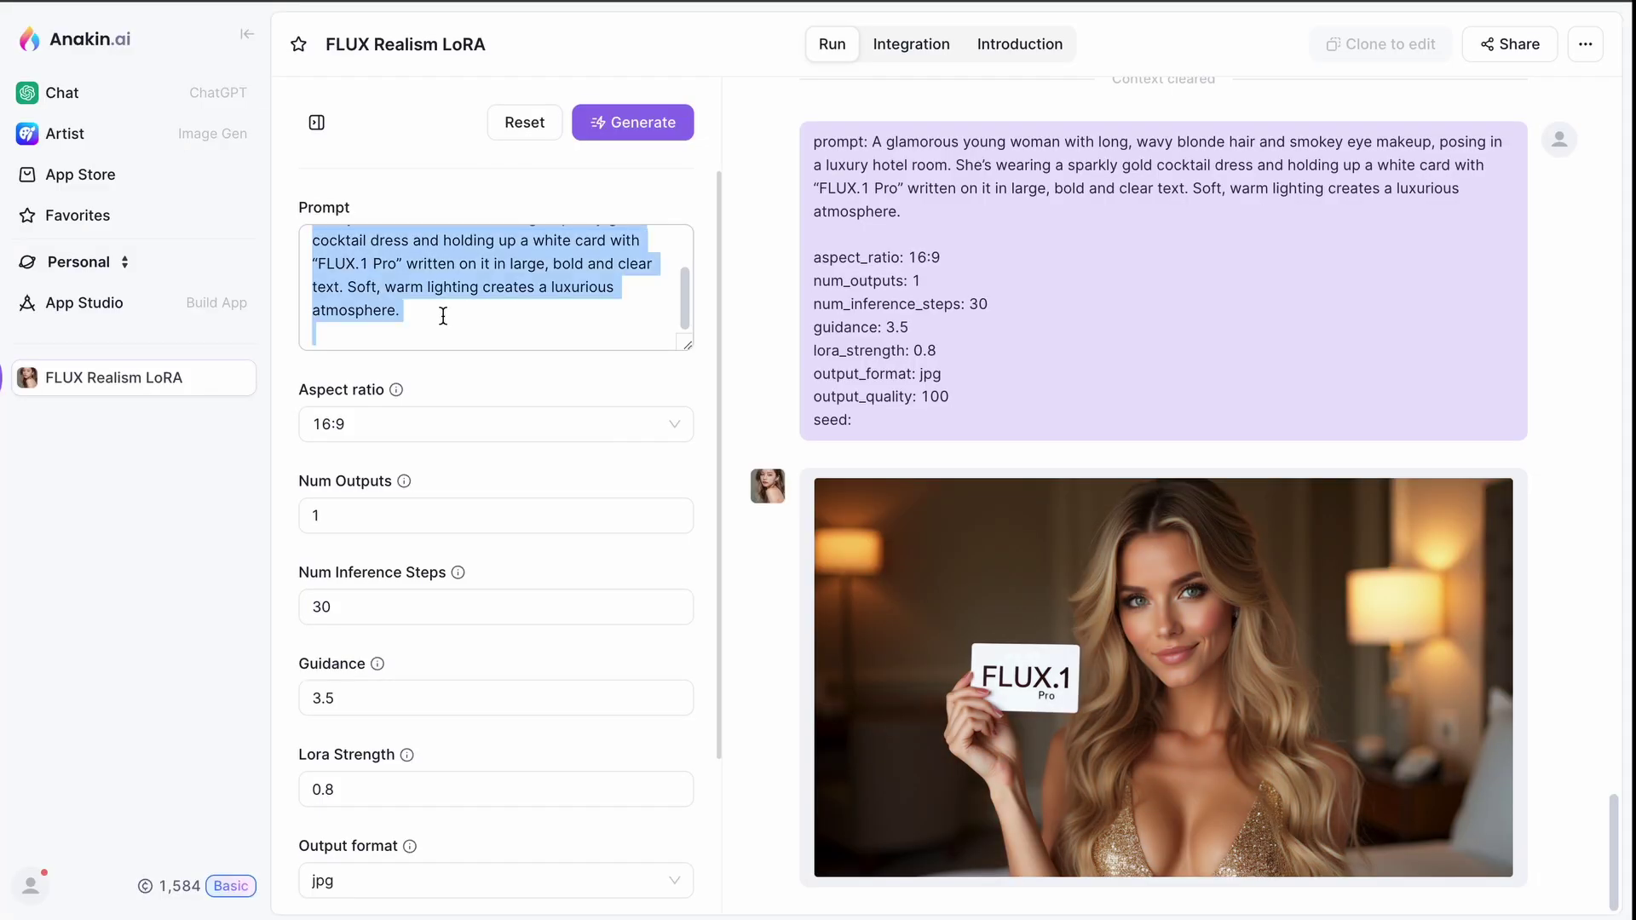
text(Capture an intimate long shot of the subject against a natural backdrop, using a Leica camera to emphasize cinematic depth. Leverage the 8K resolution for ultra-high detail in facial expressions and surrounding elements. Employ subtle pastel hues to evoke a sense of elegance.)
scroll(596, 318, down, 2)
scroll(596, 318, up, 4)
click(668, 136)
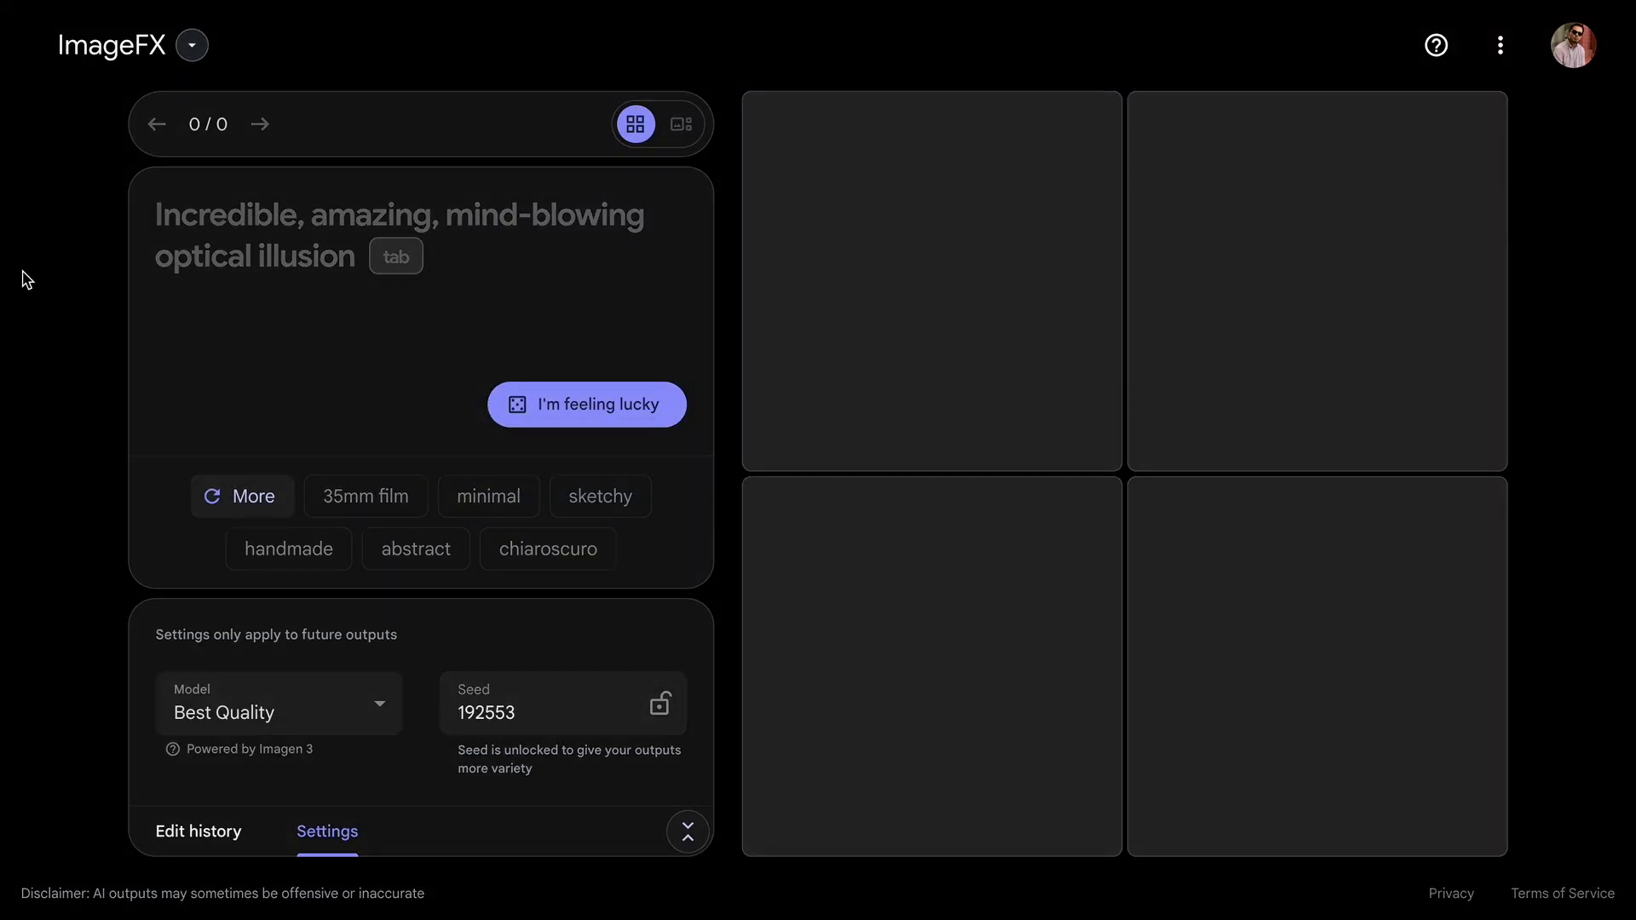
Generate 'Sad soldiers in World War II, black and white photo' in ImageFX
text(Sad soldiers in World War II, black and white photo)
key(Return)
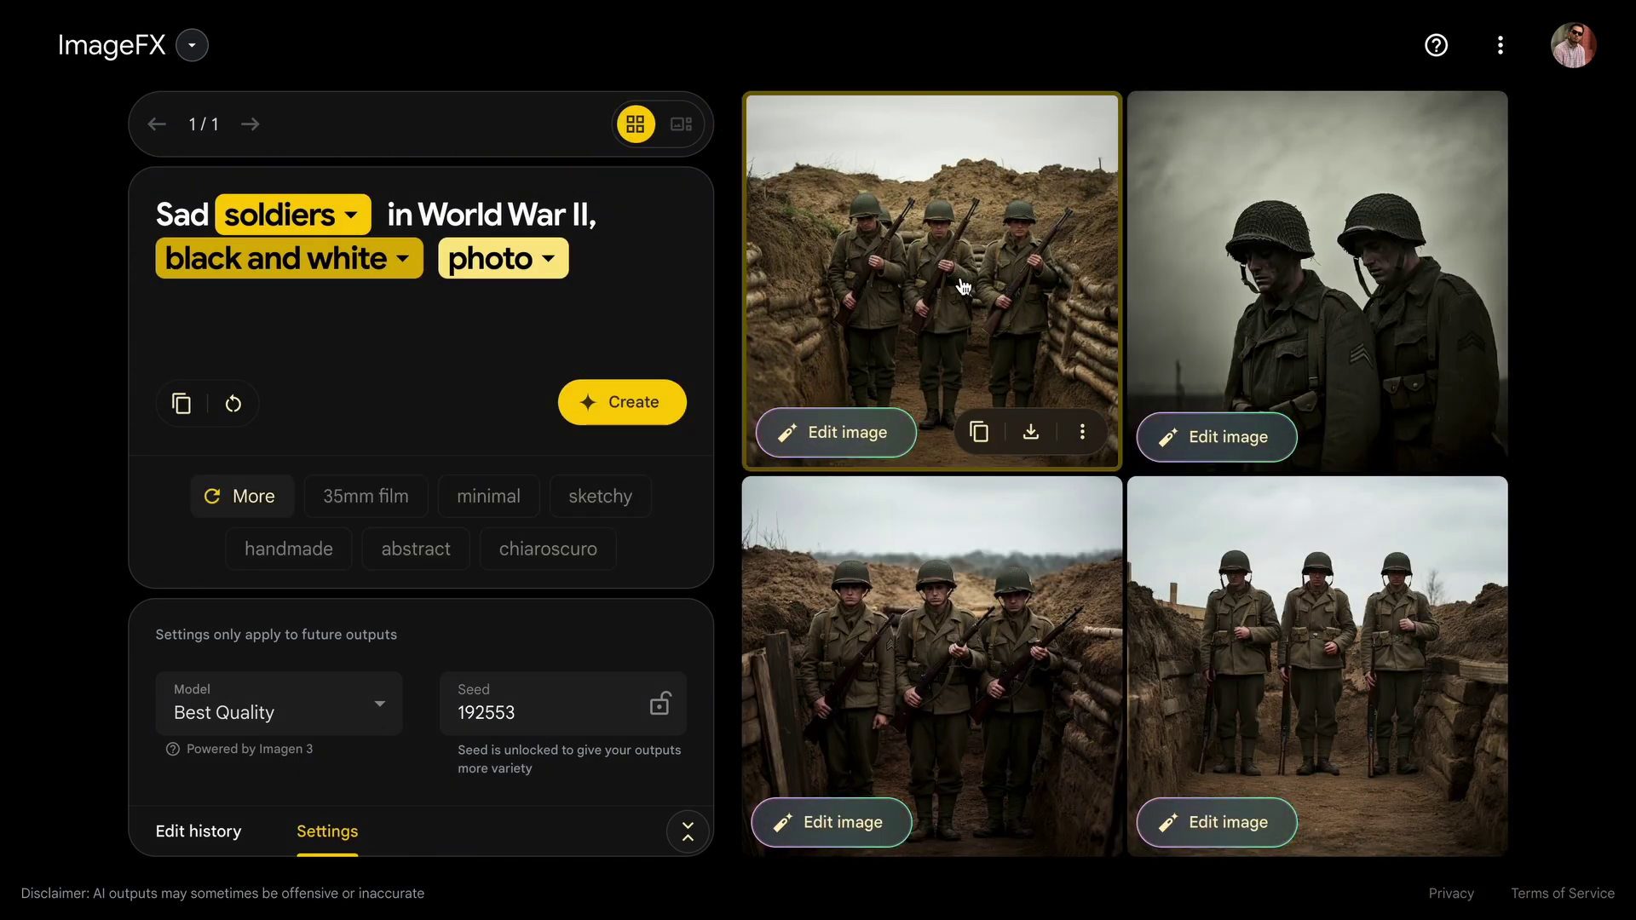
View each of the four World War II soldier images, then generate the soldiers prompt with FLUX
click(948, 360)
click(1082, 825)
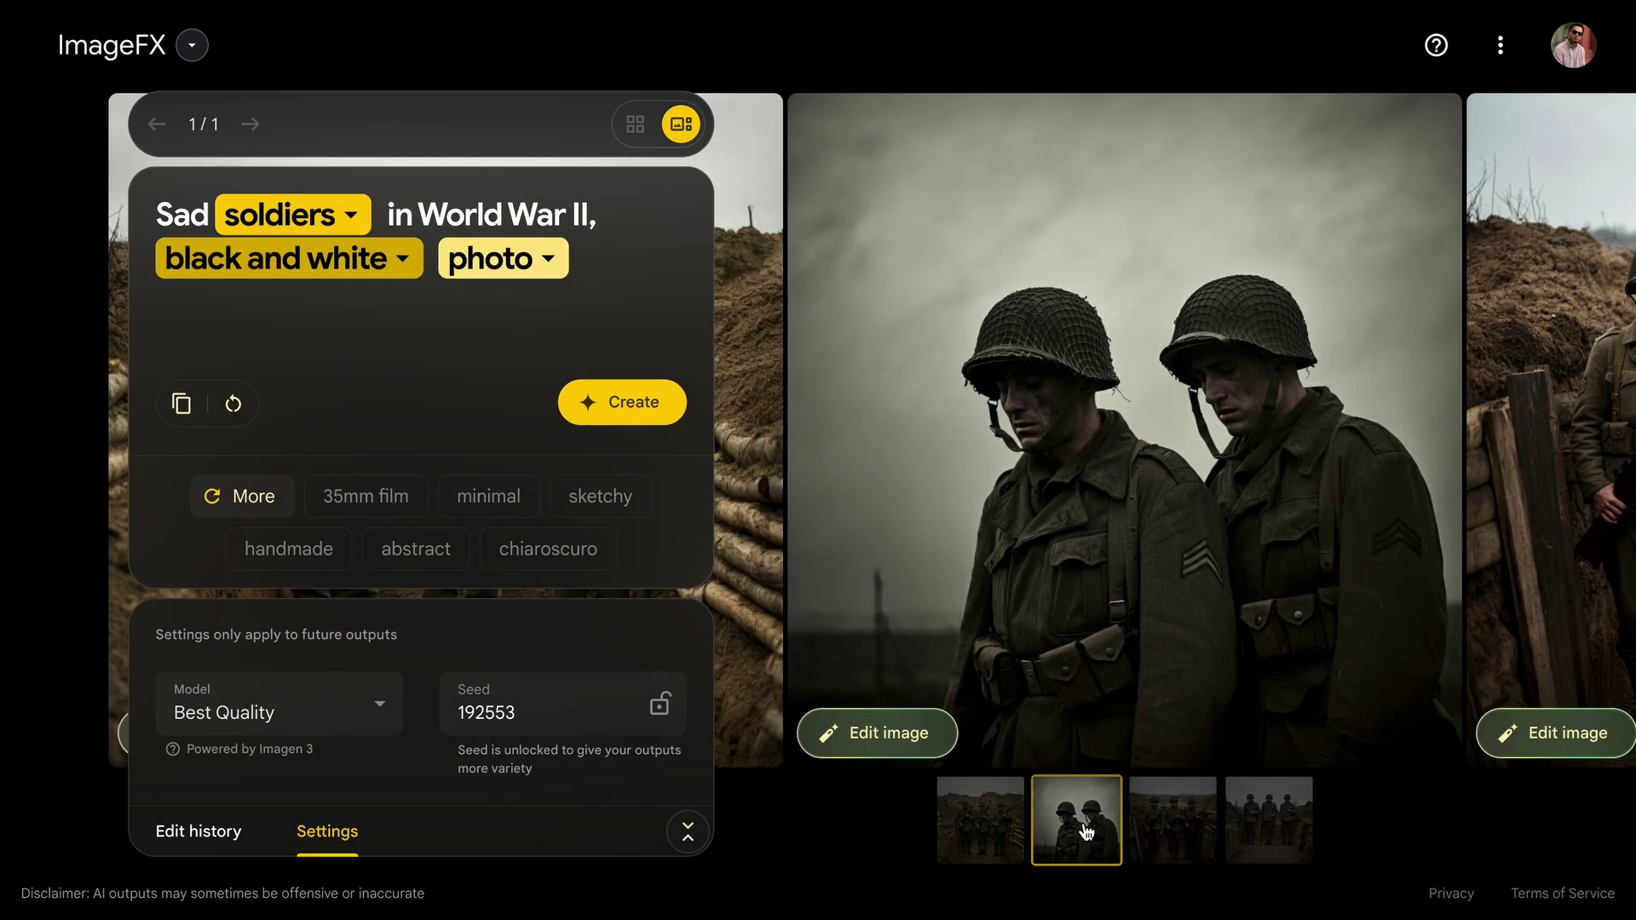
click(1191, 827)
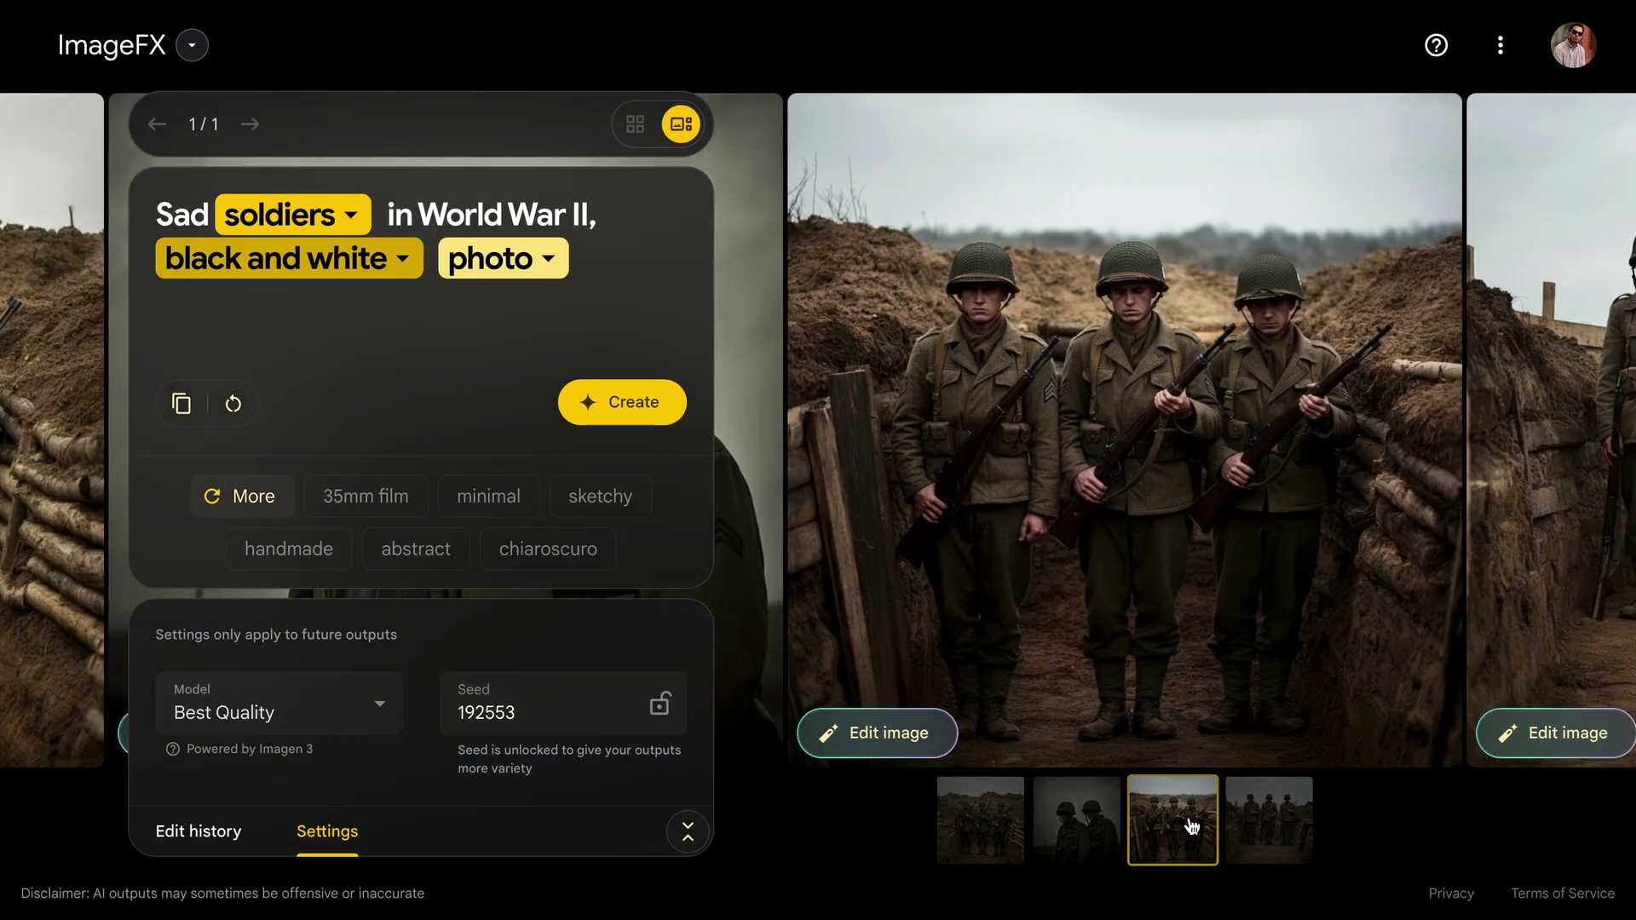
click(1267, 831)
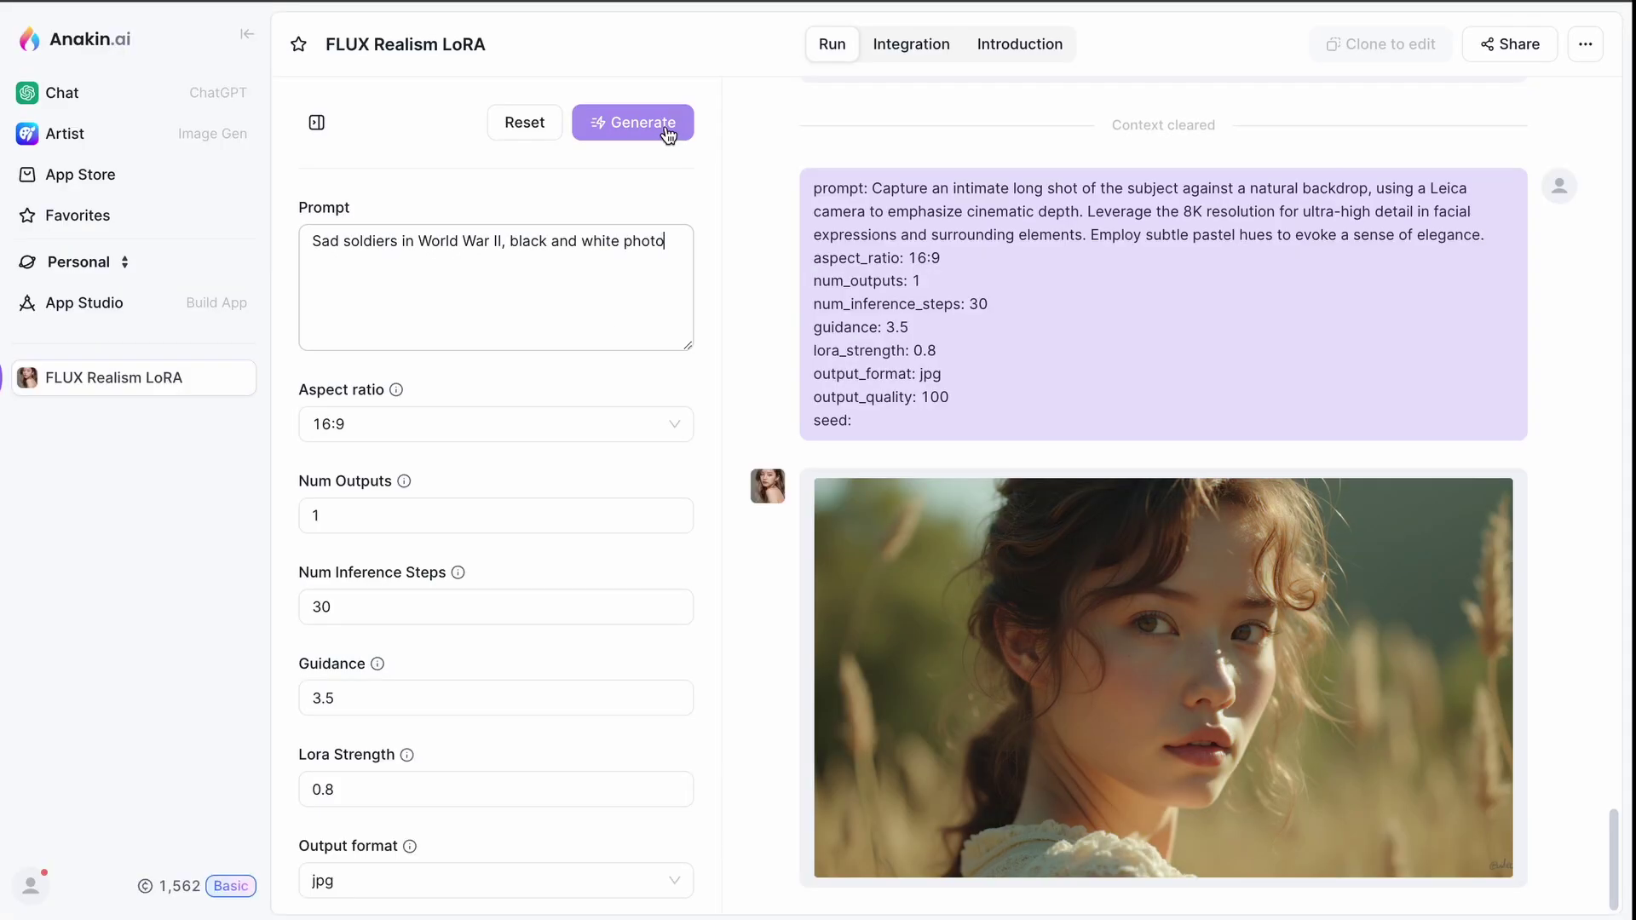
click(667, 127)
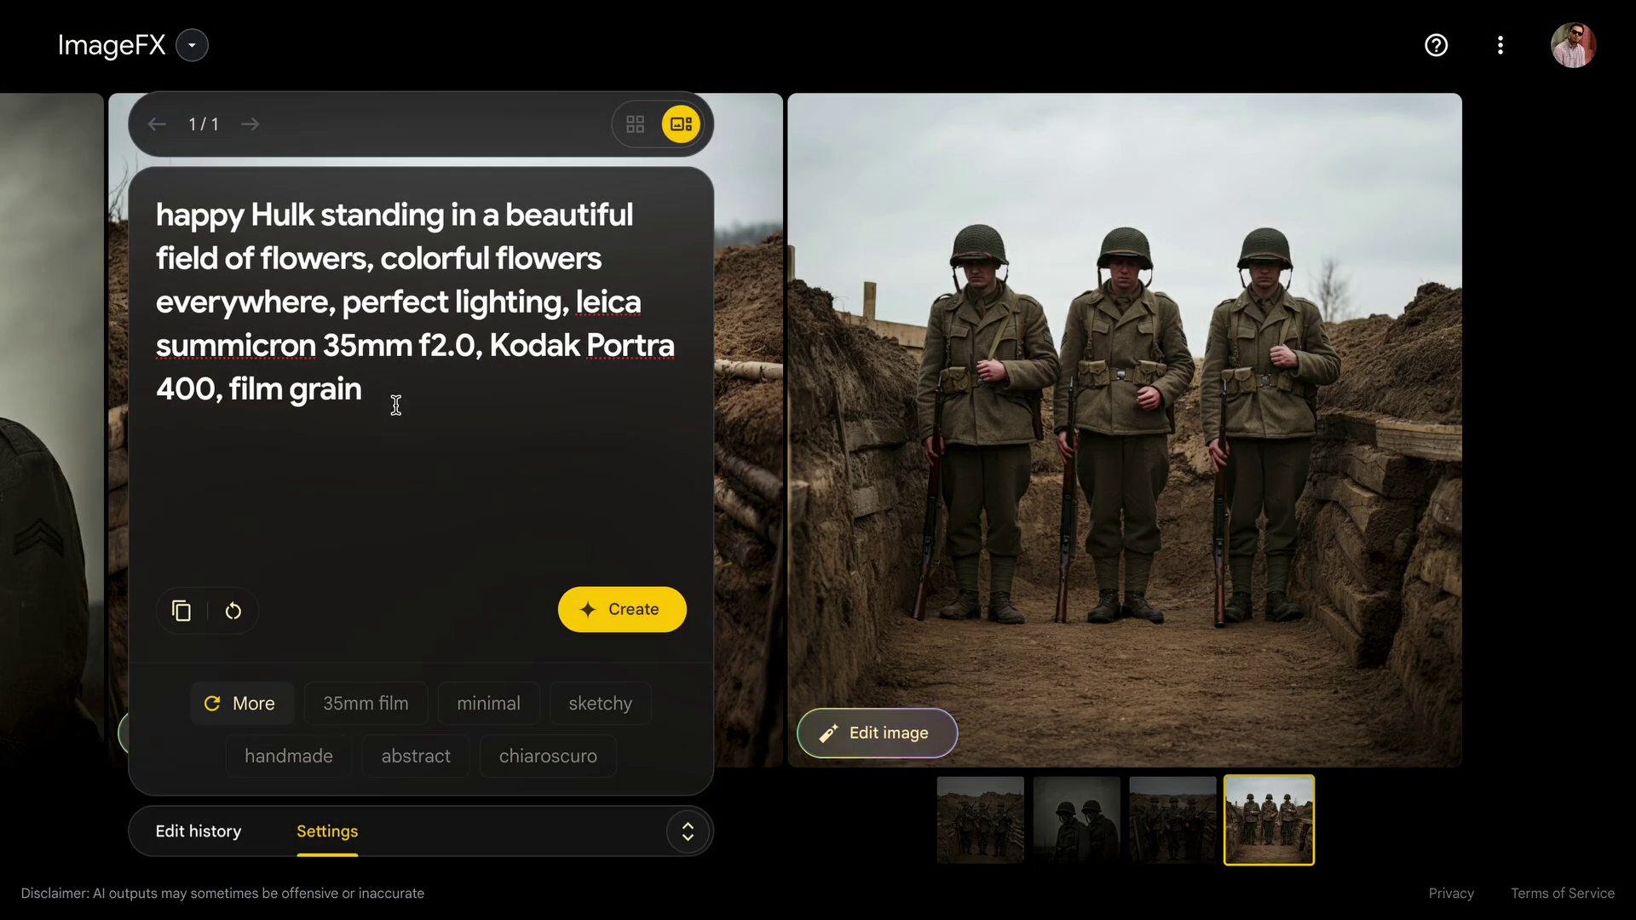
Generate the happy Hulk prompt in ImageFX and view each of the four flower-field images
click(630, 619)
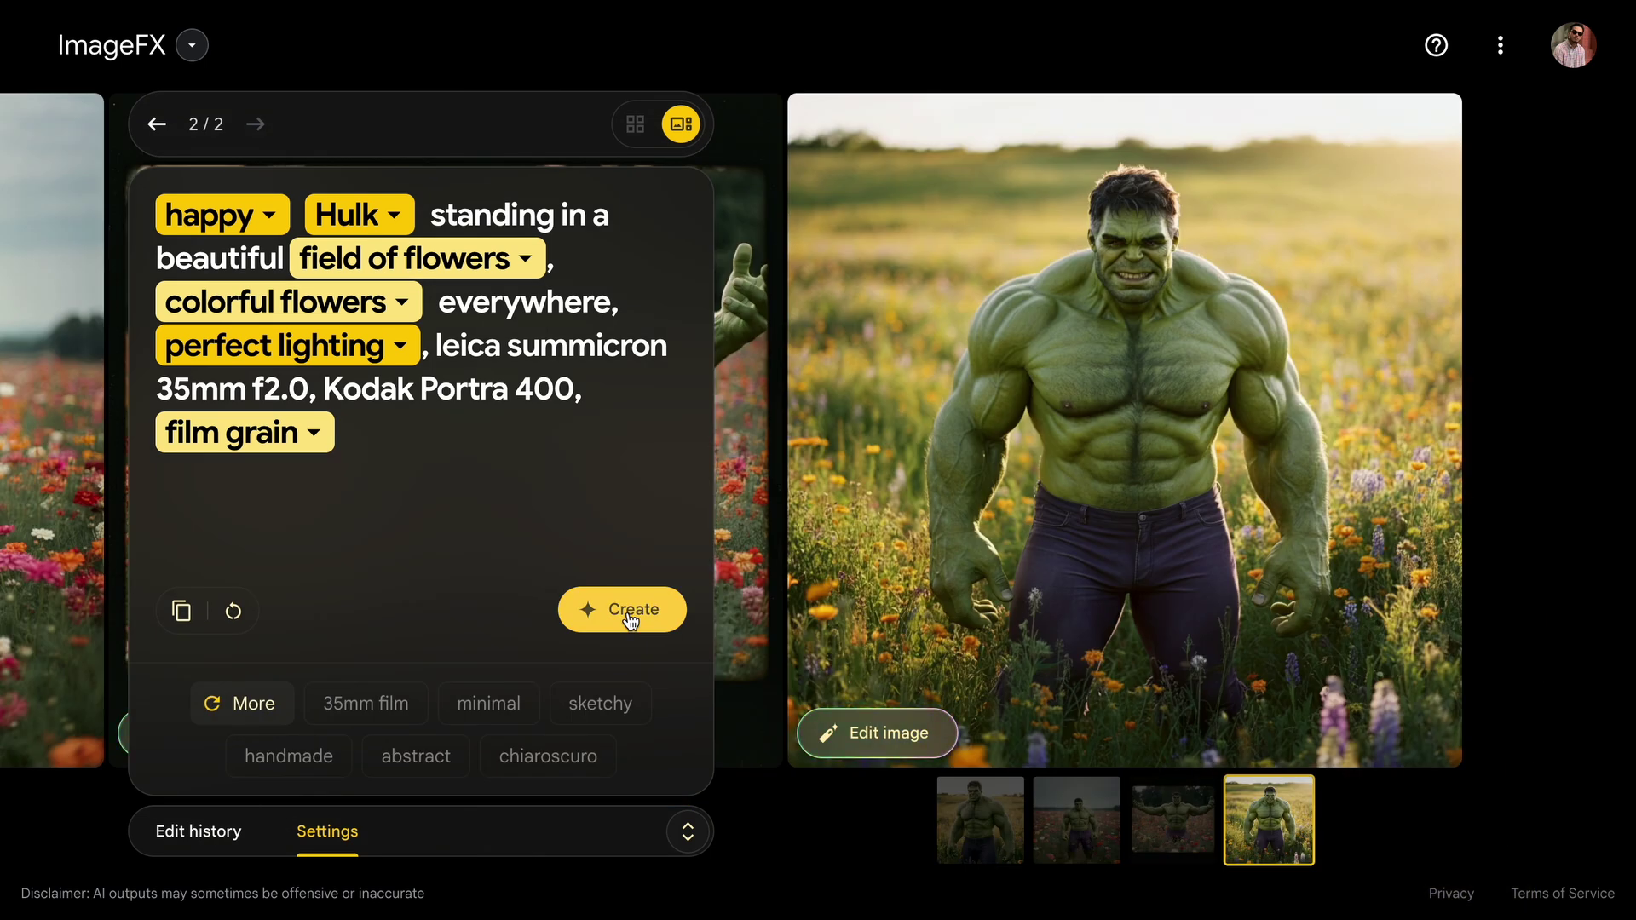
click(1020, 826)
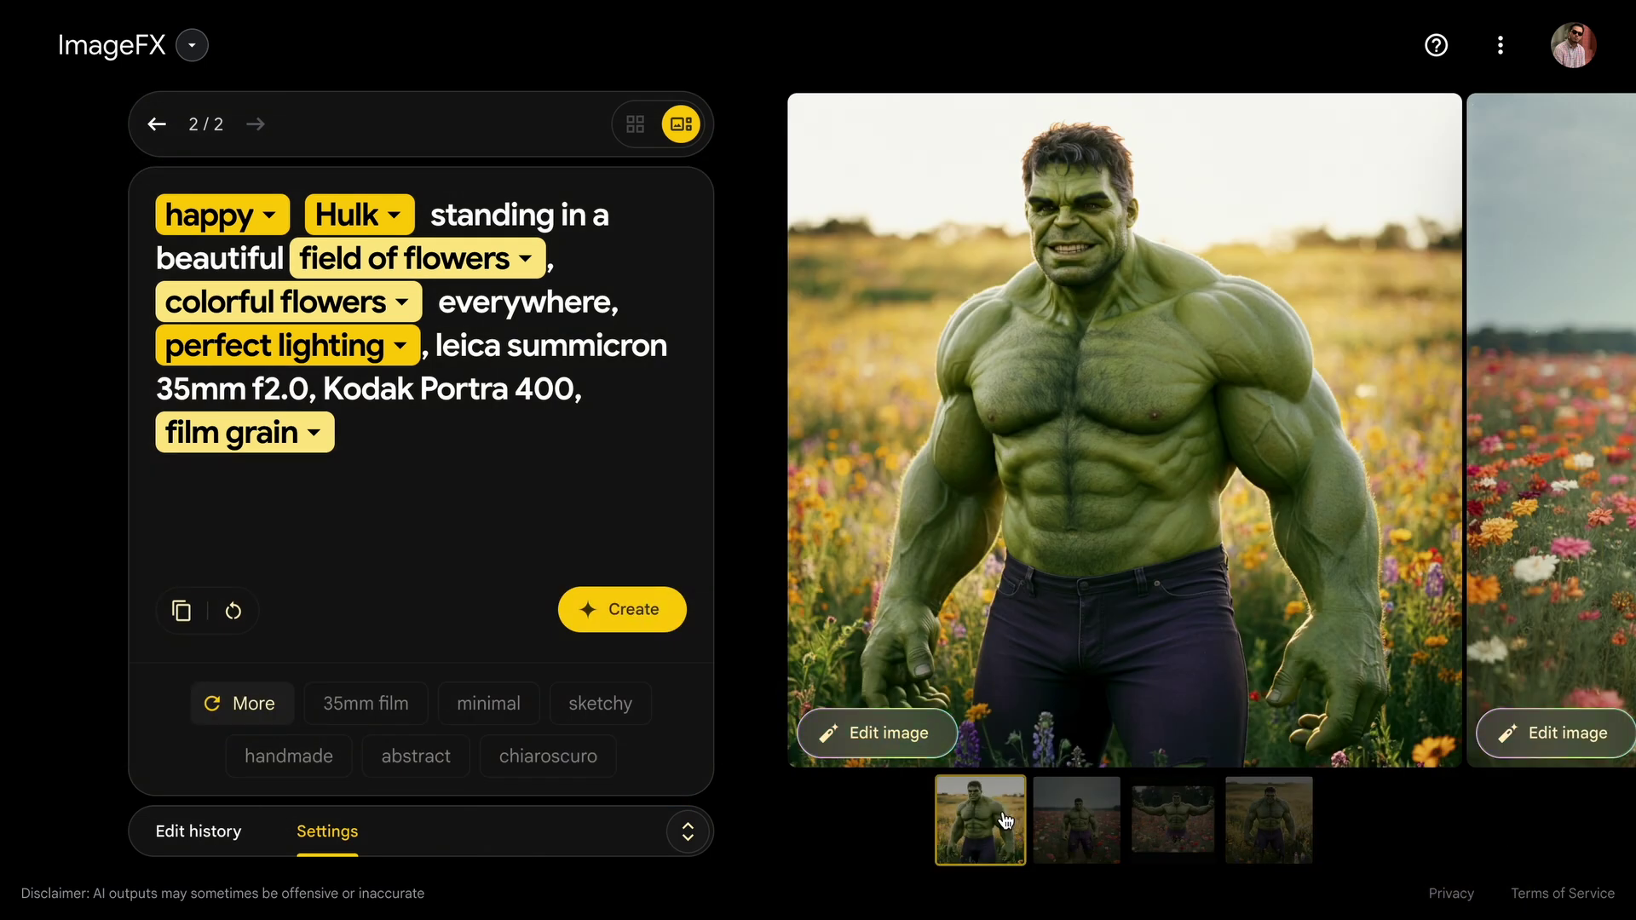
click(1105, 822)
click(1181, 827)
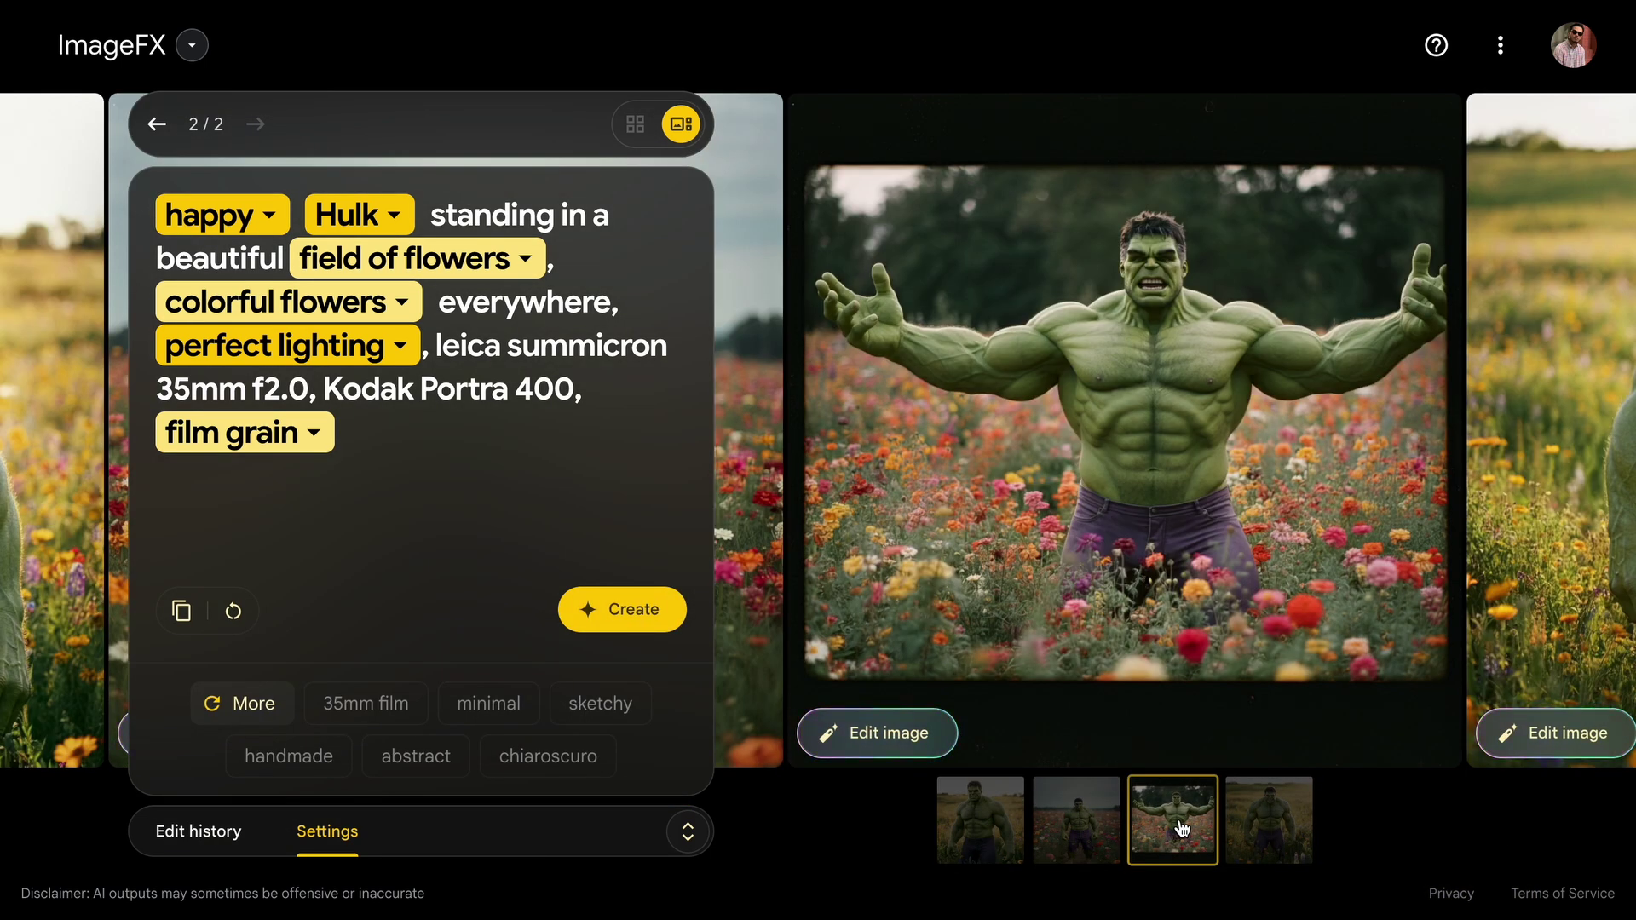
click(1270, 823)
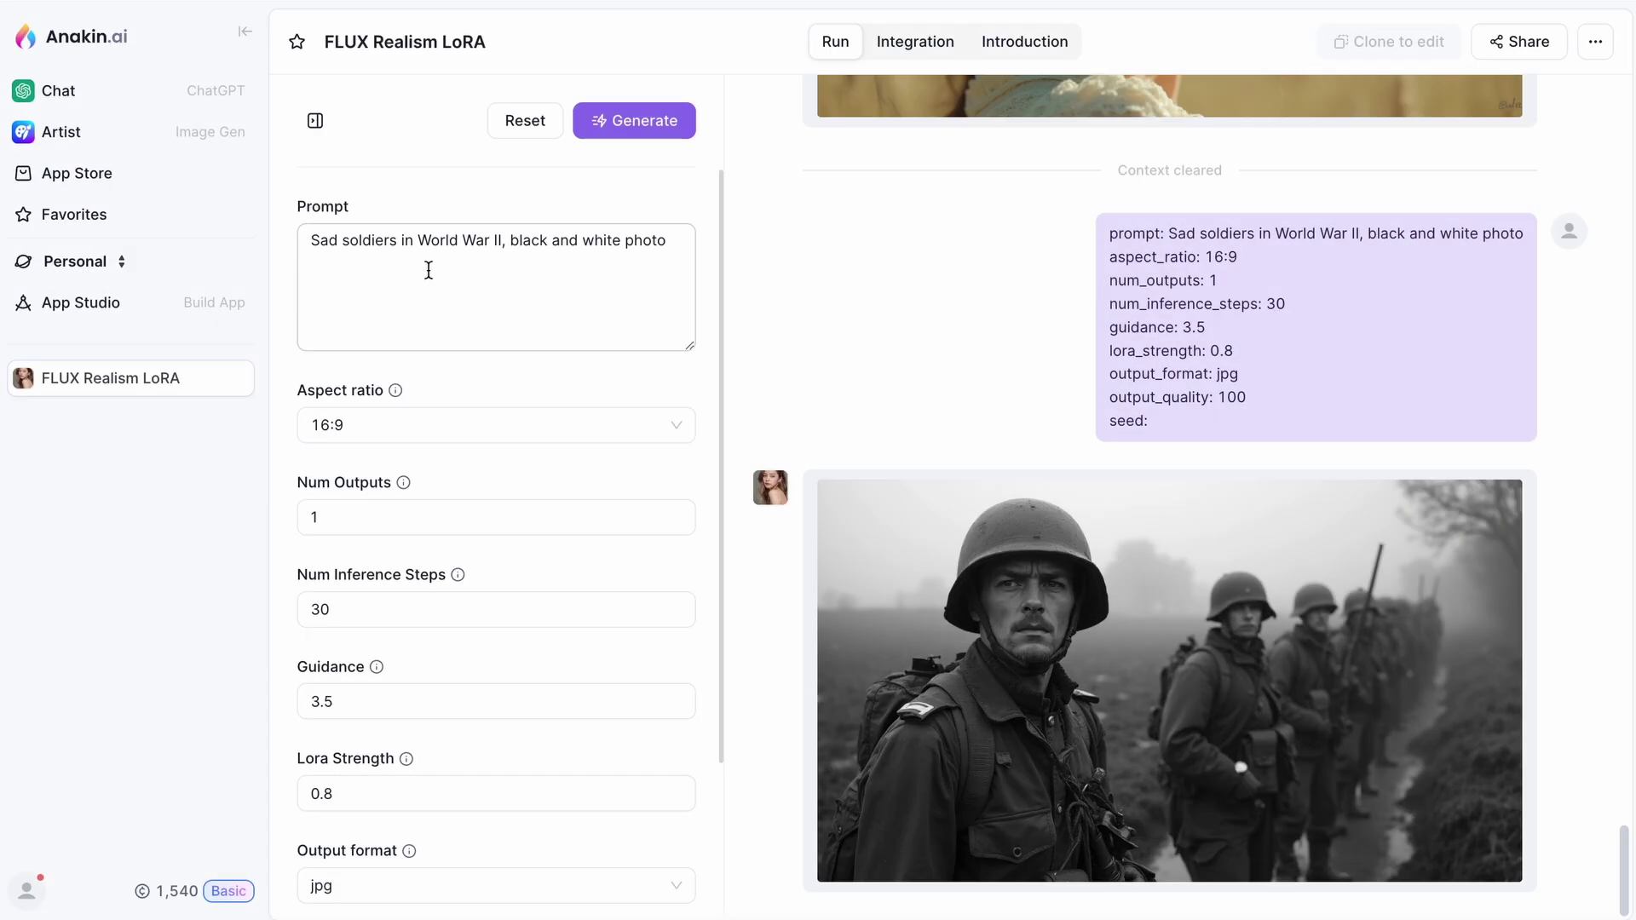
Replace Anakin.ai's prompt with the happy Hulk flower-field prompt and generate a FLUX image
triple_click(424, 271)
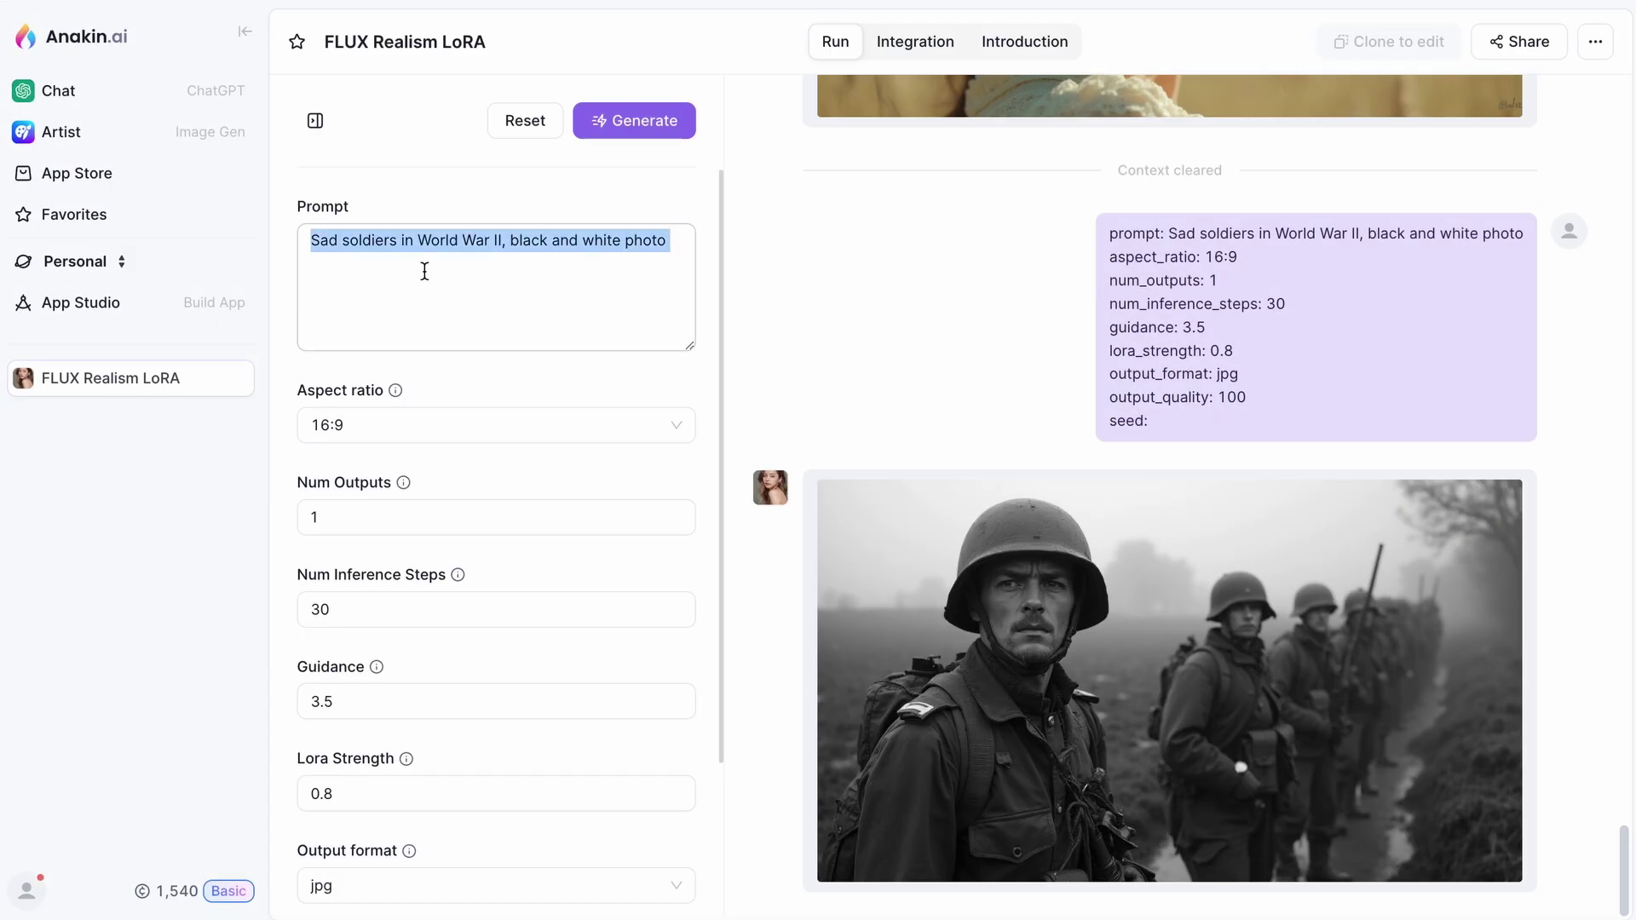
text(happy Hulk standing in a beautiful field of flowers, colorful flowers everywhere, perfect lighting, leica summicron 35mm f2.0, Kodak Portra 400, film grain)
click(648, 120)
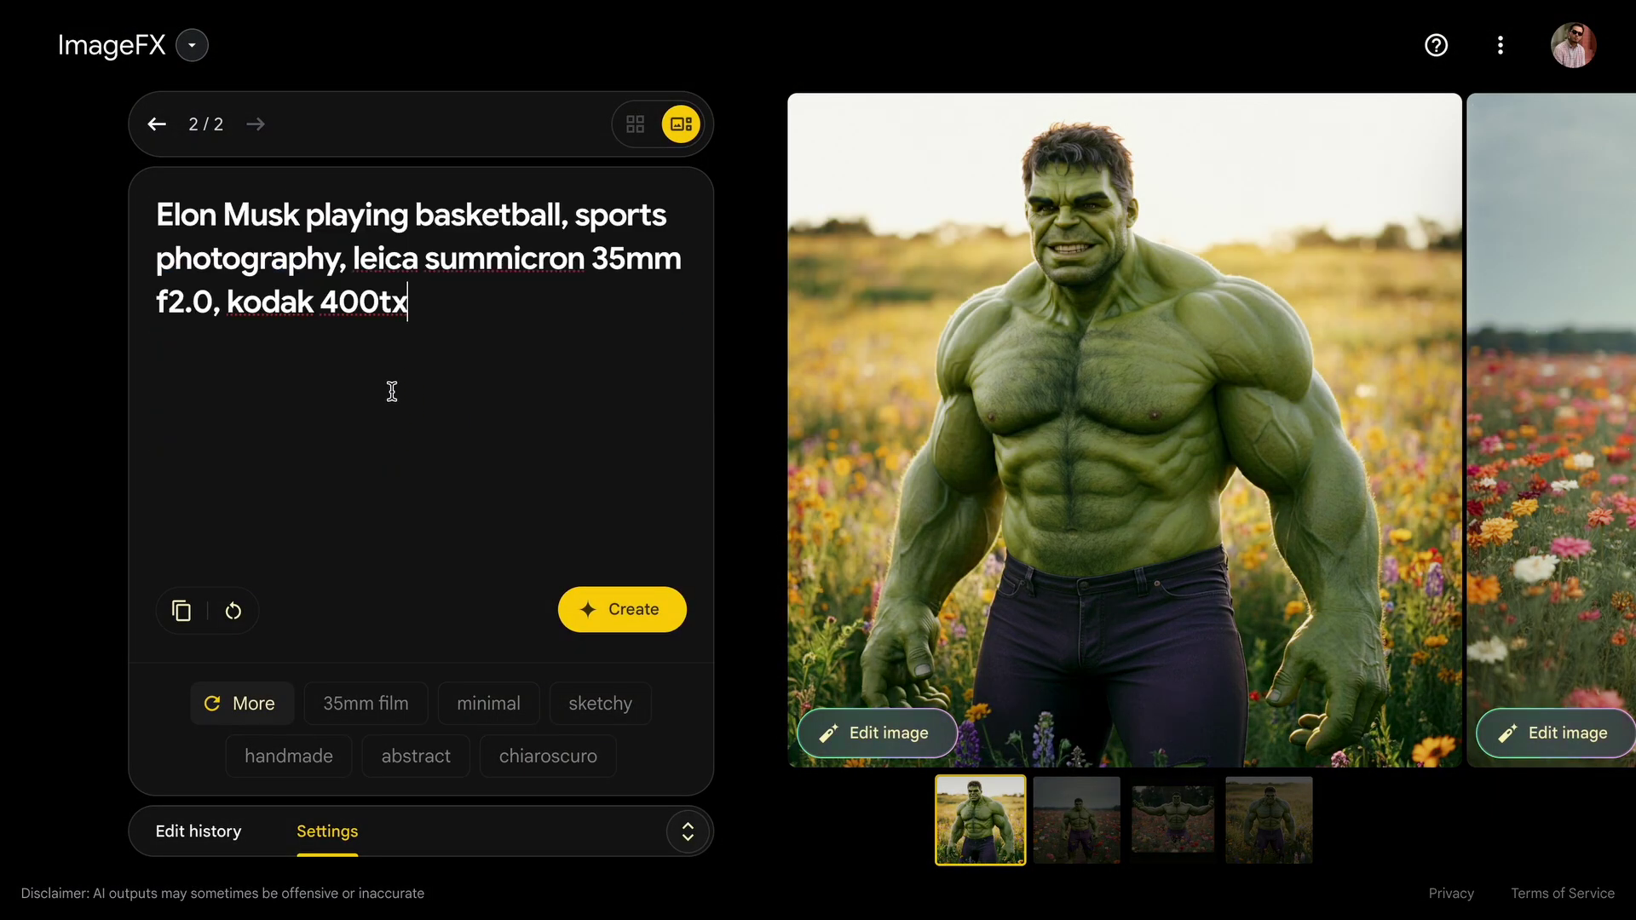
Submit the celebrity basketball sports-photo prompt to ImageFX, which refuses it, and to FLUX in Anakin.ai
click(629, 614)
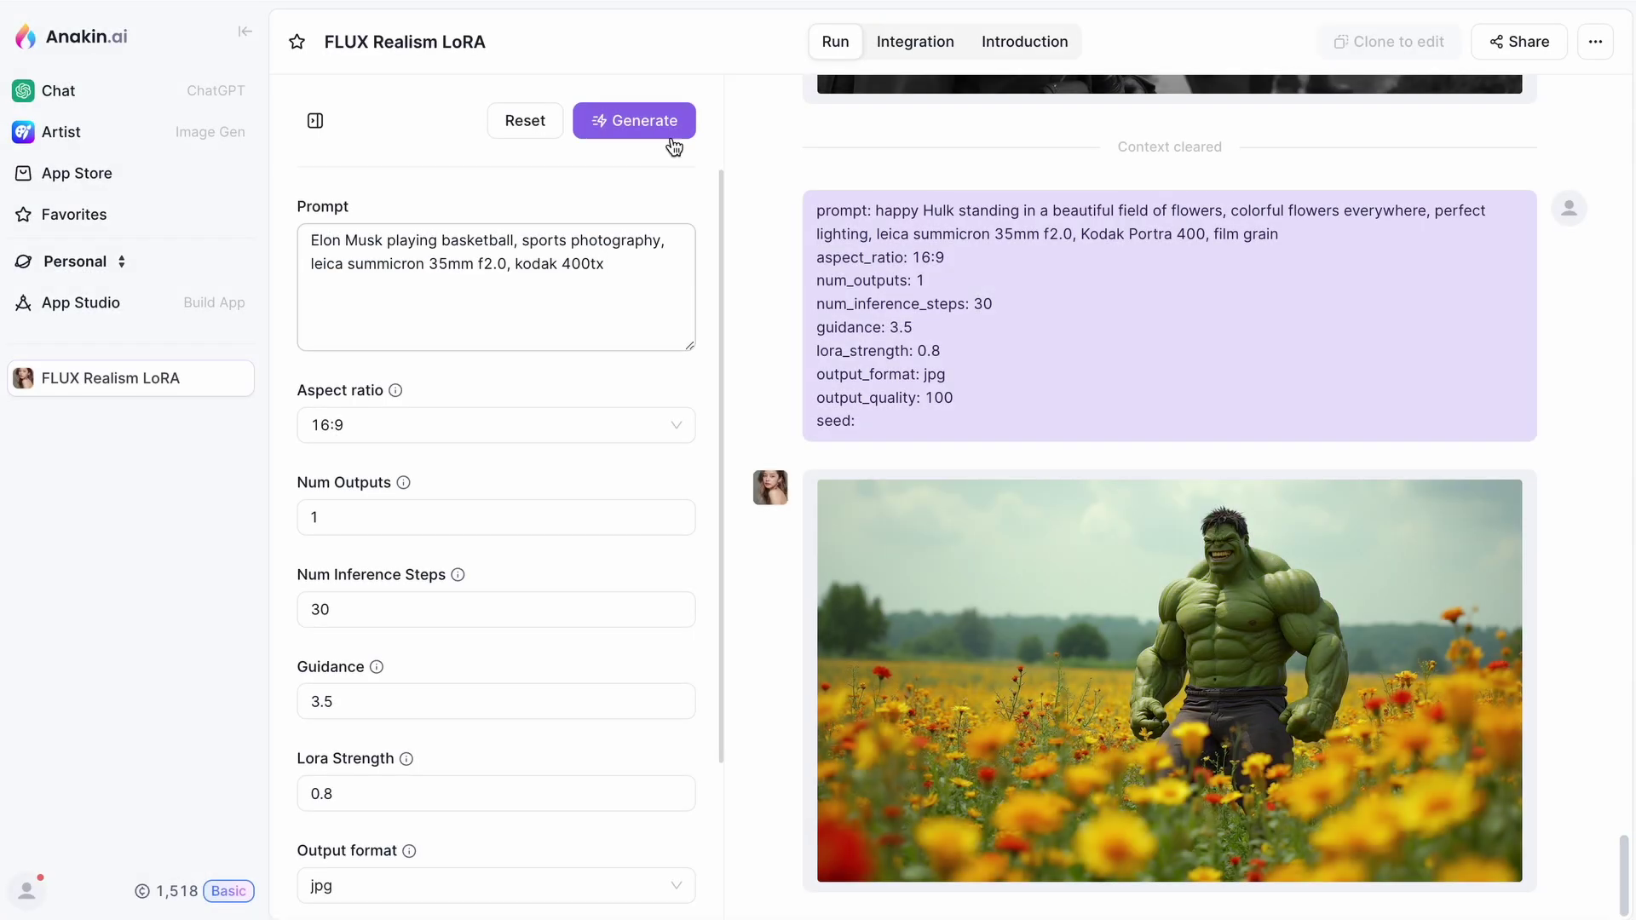
click(672, 142)
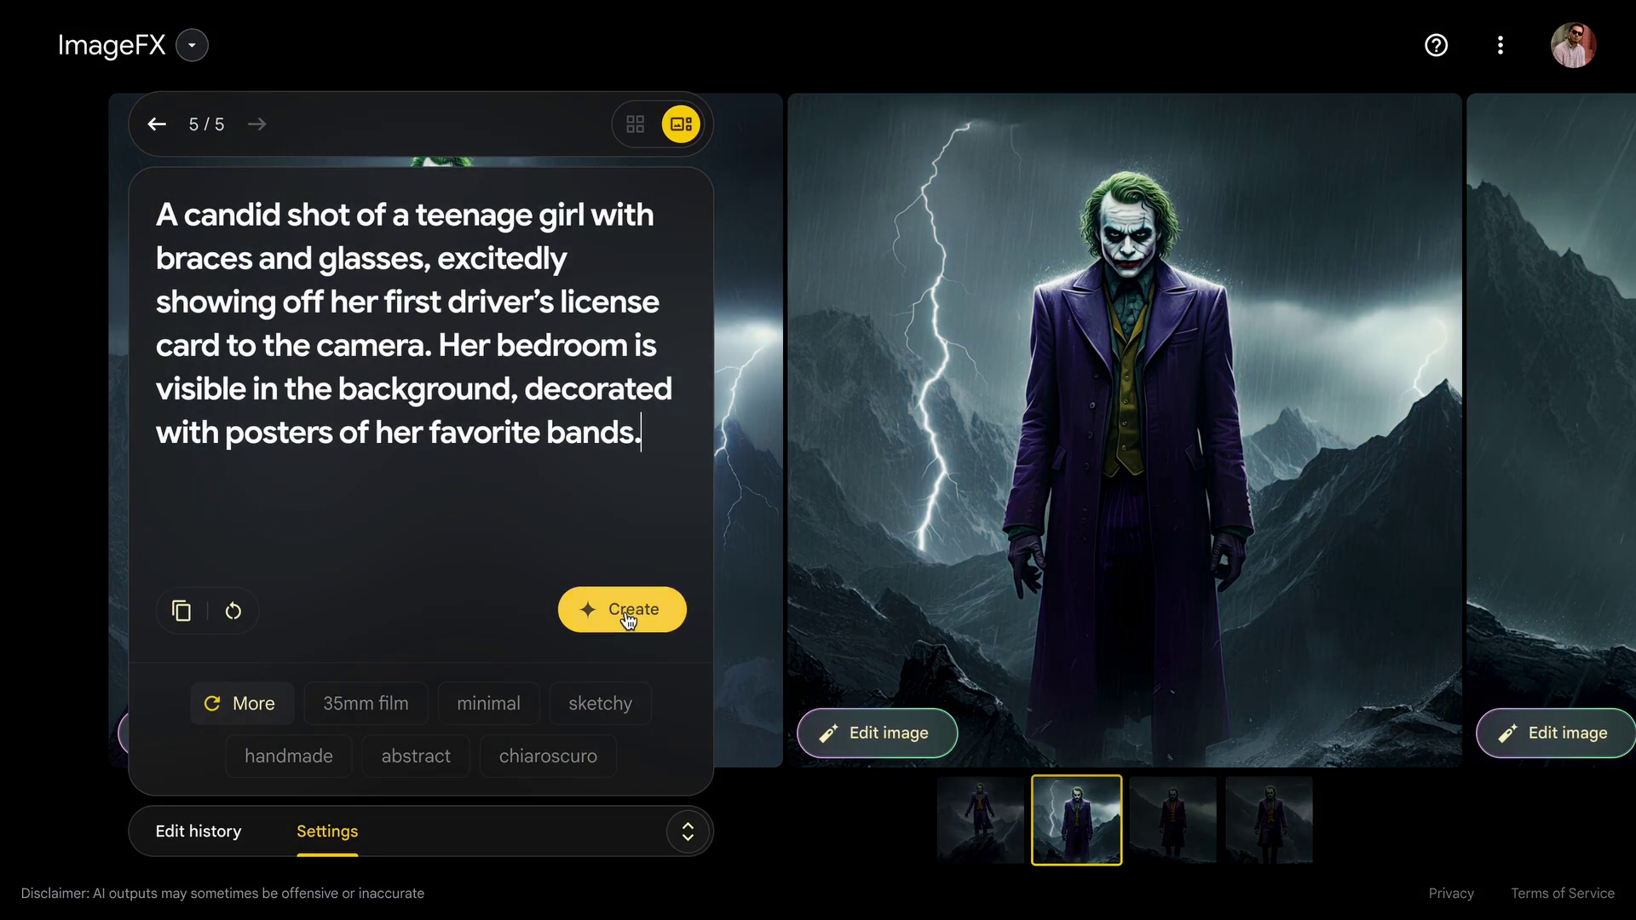
Submit the teenage girl with braces and first driver's license prompt to ImageFX
click(629, 621)
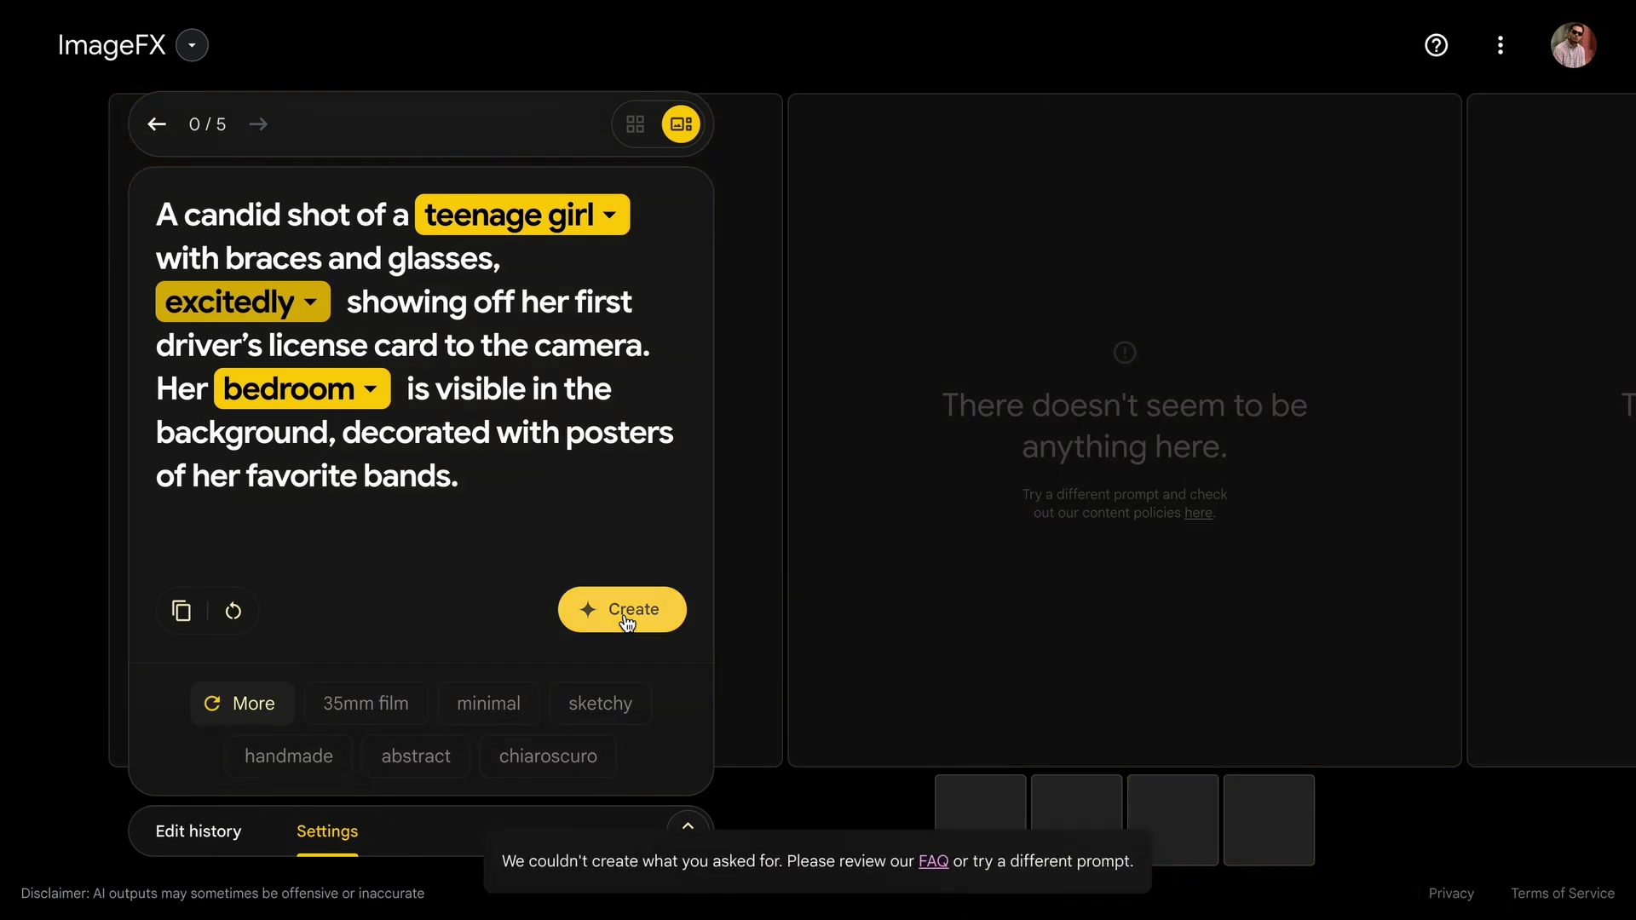
Retry the license prompt in ImageFX with 'elderly woman' instead of 'teenage girl', then generate the next prompt in FLUX
click(615, 219)
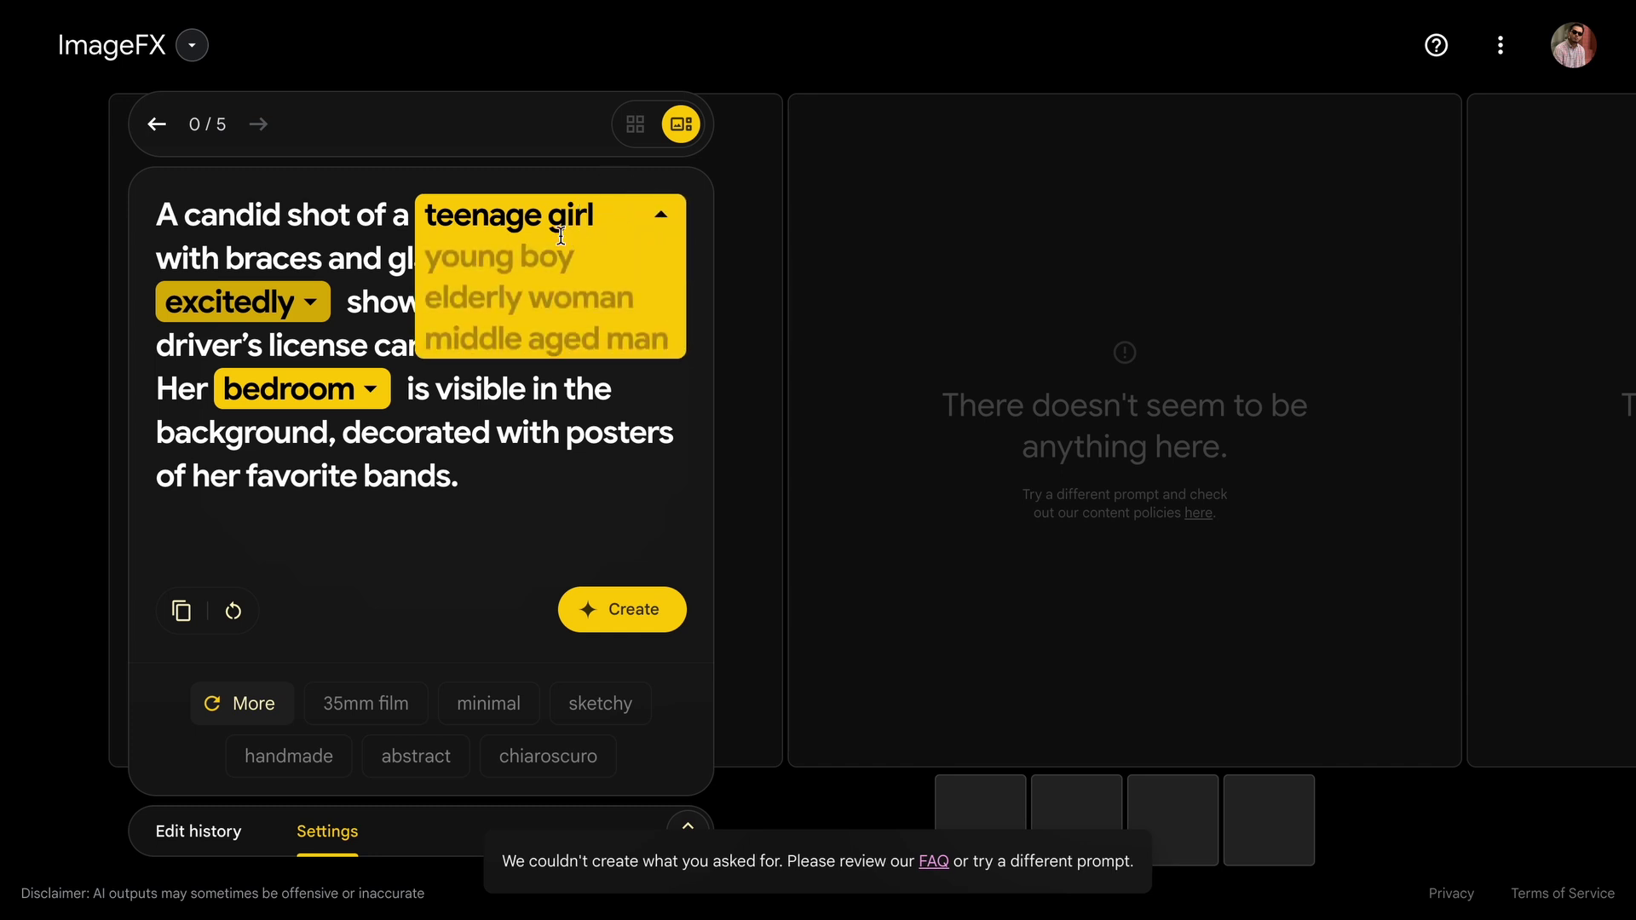
click(538, 317)
click(585, 606)
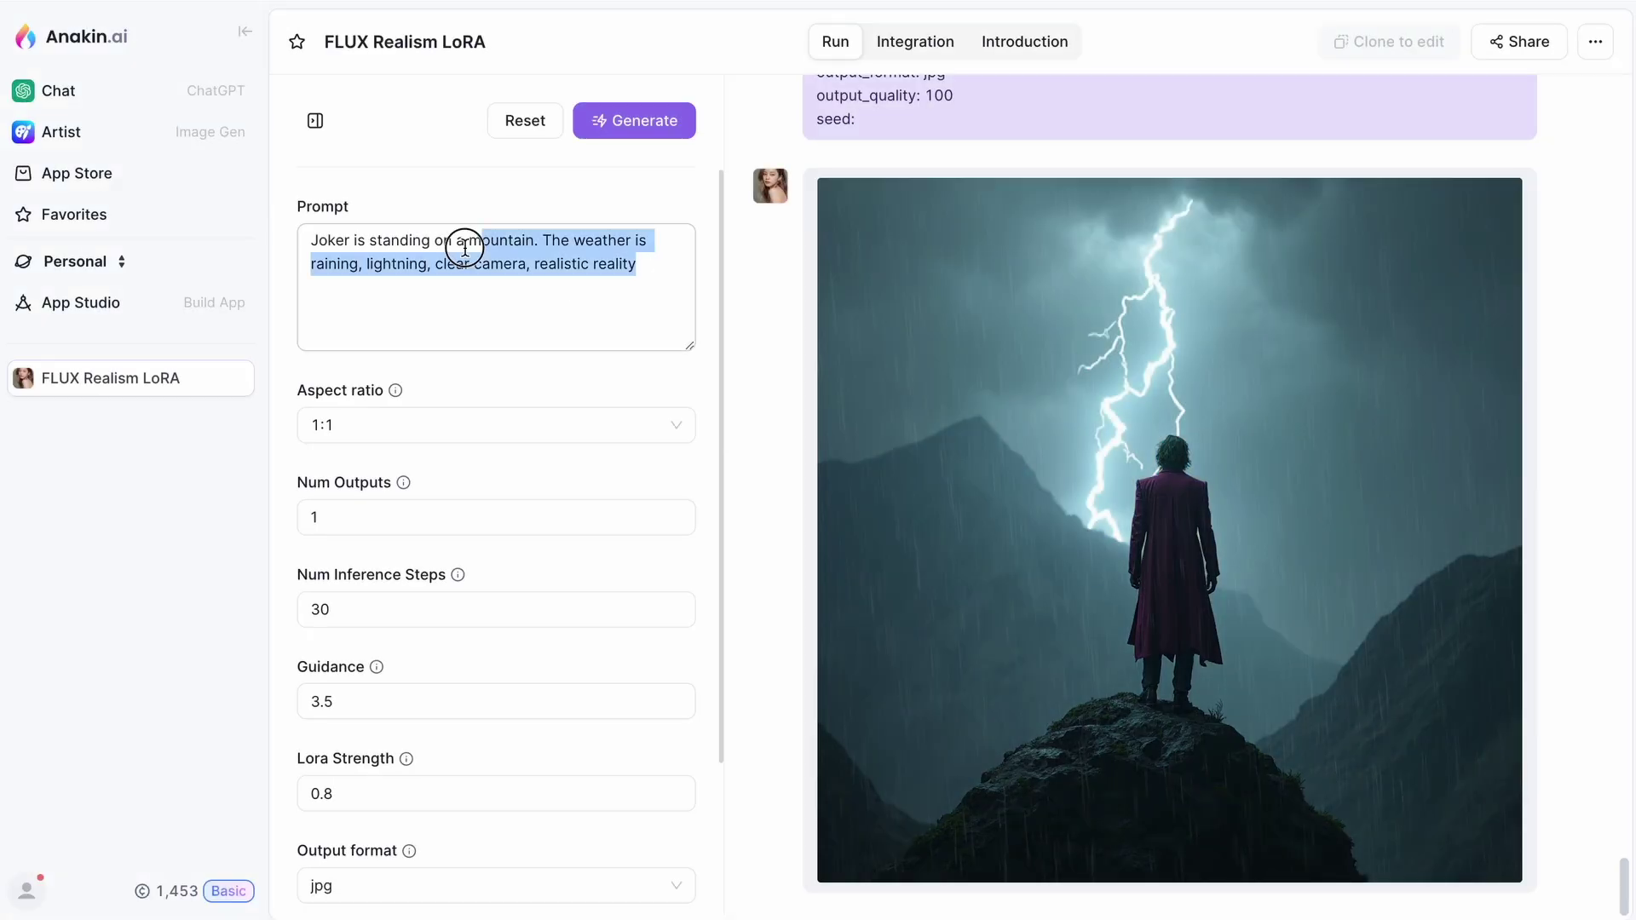
text(A candid shot of a teenage girl with braces and glasses, excitedly showing off her first driver’s license card to the camera. Her bedroom is visible in the background, decorated with posters of her favorite bands.)
click(634, 120)
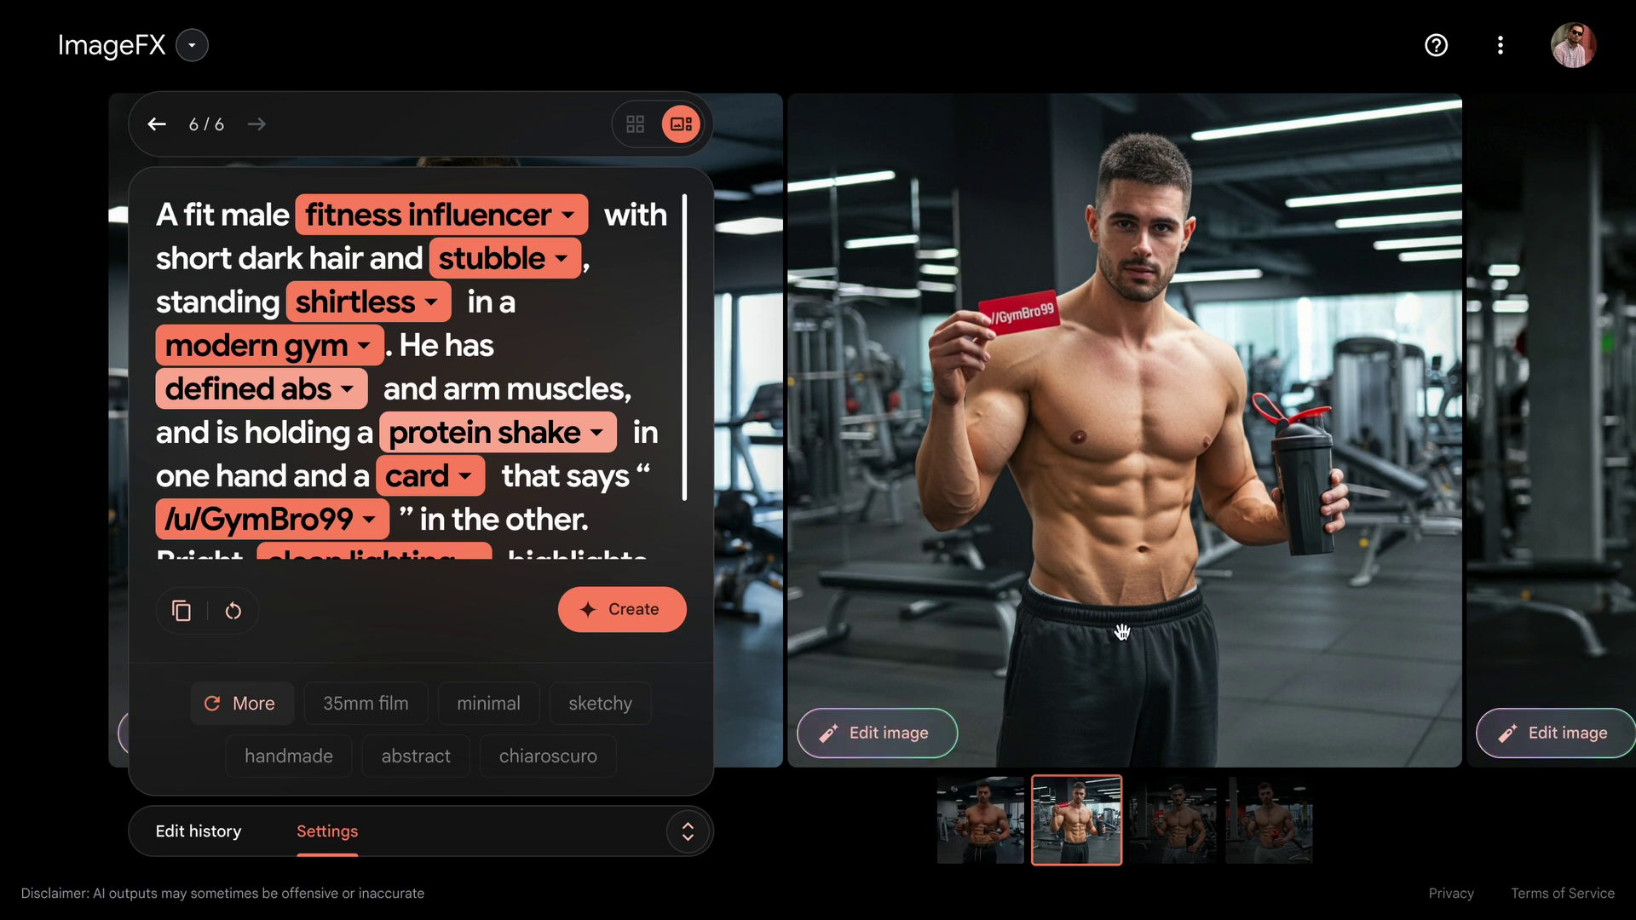
Review the four ImageFX fitness-influencer images, then generate the same prompt with FLUX Realism LoRA
click(1013, 816)
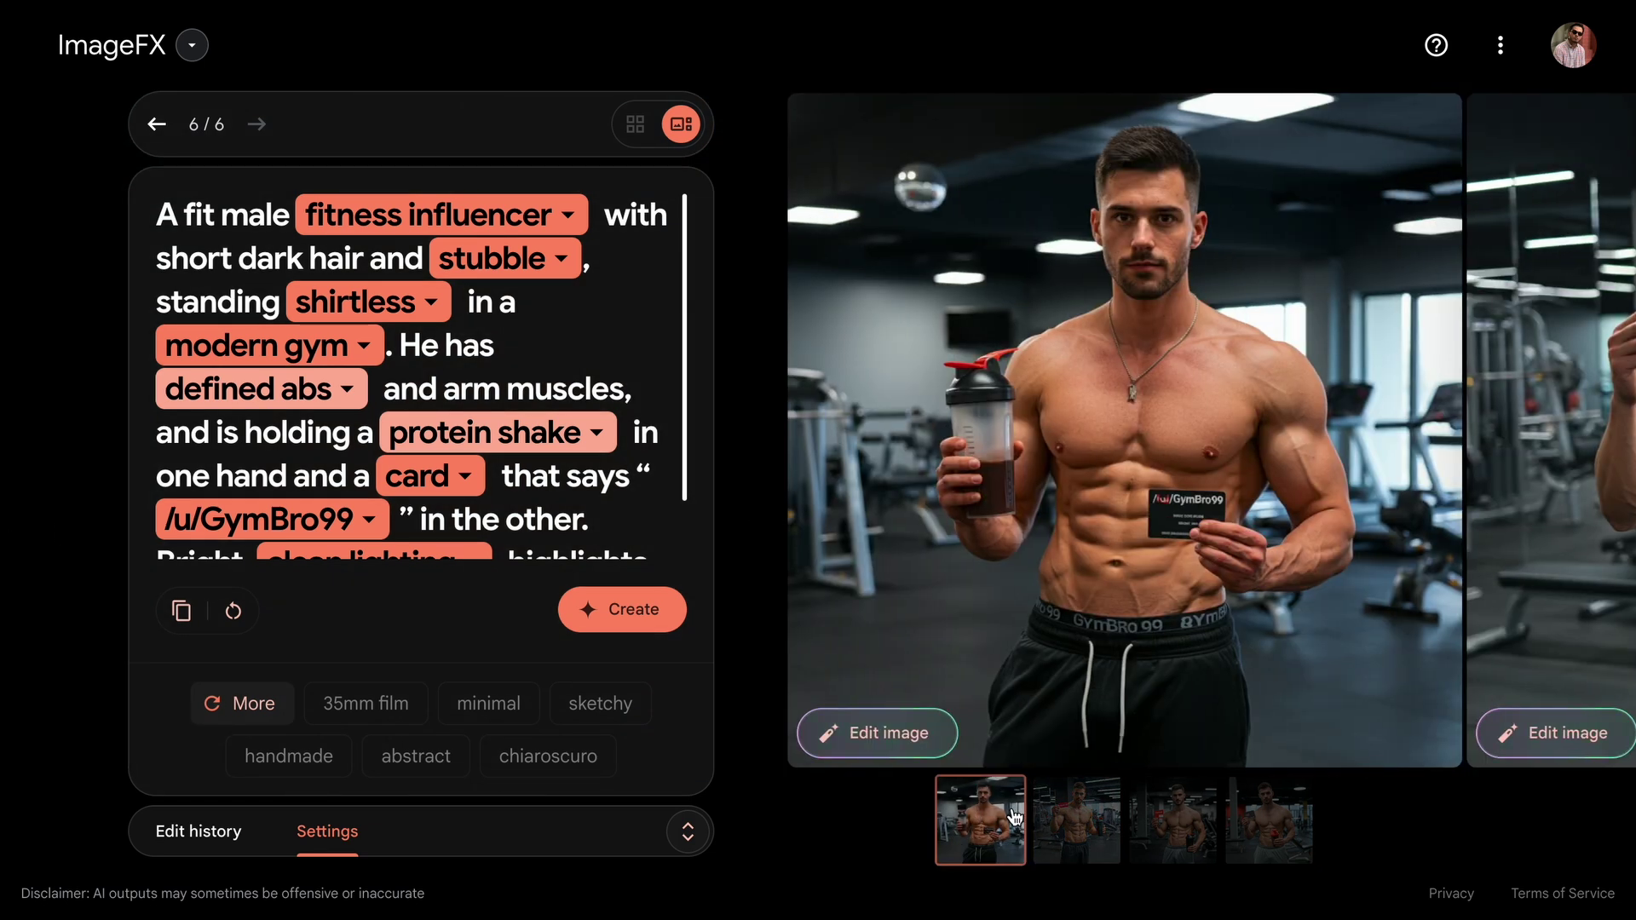
click(1119, 831)
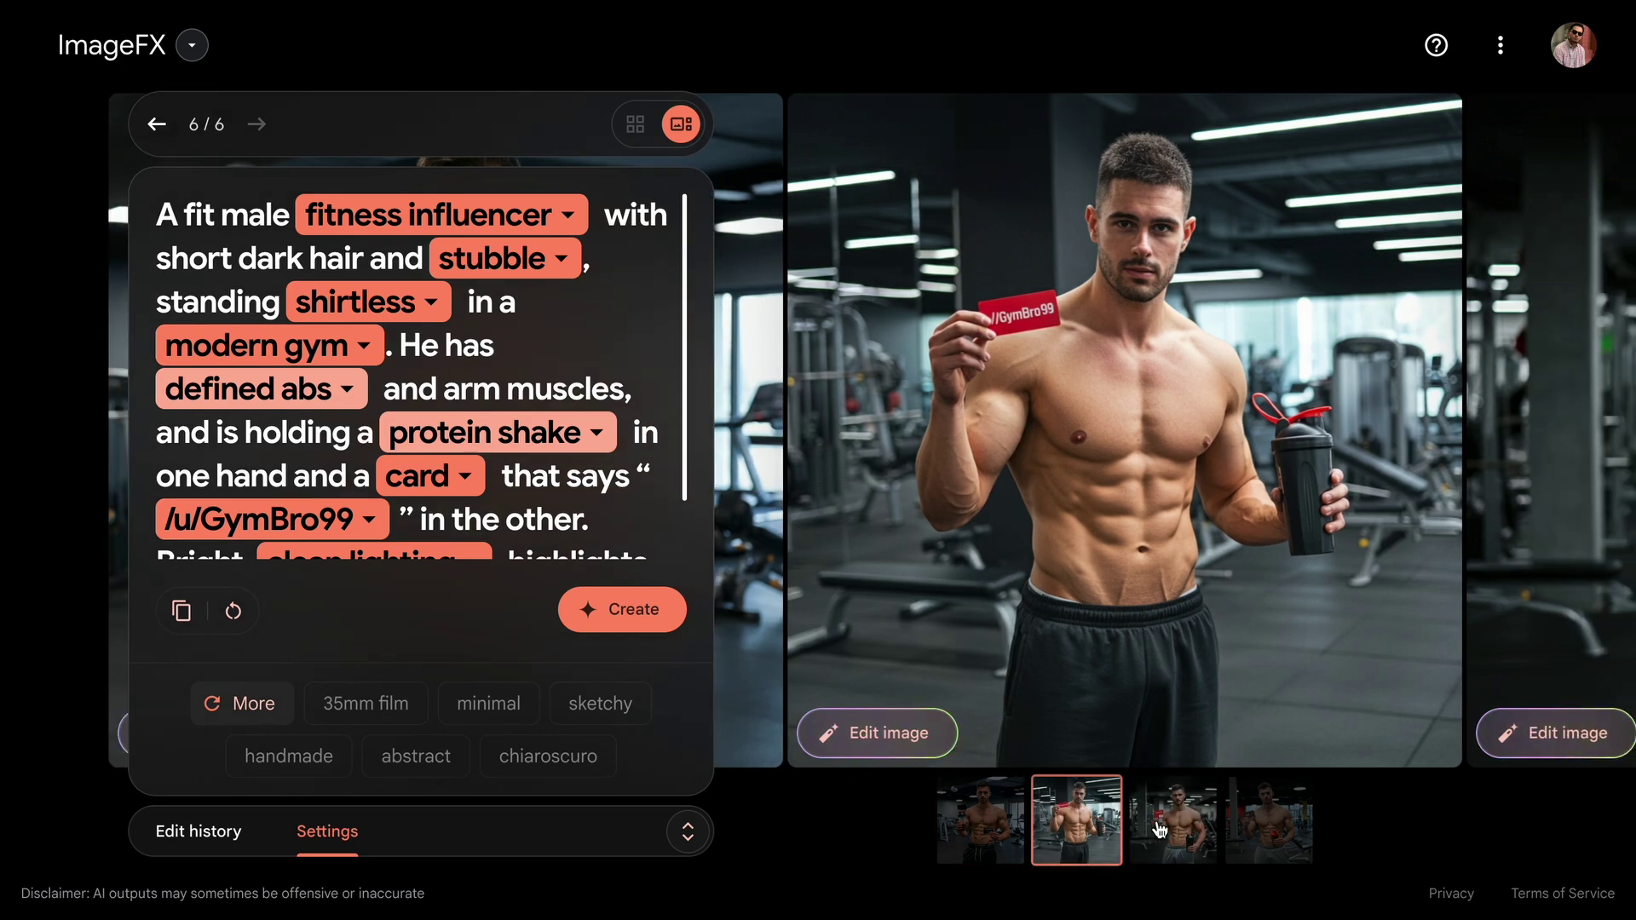
click(1161, 831)
click(1231, 835)
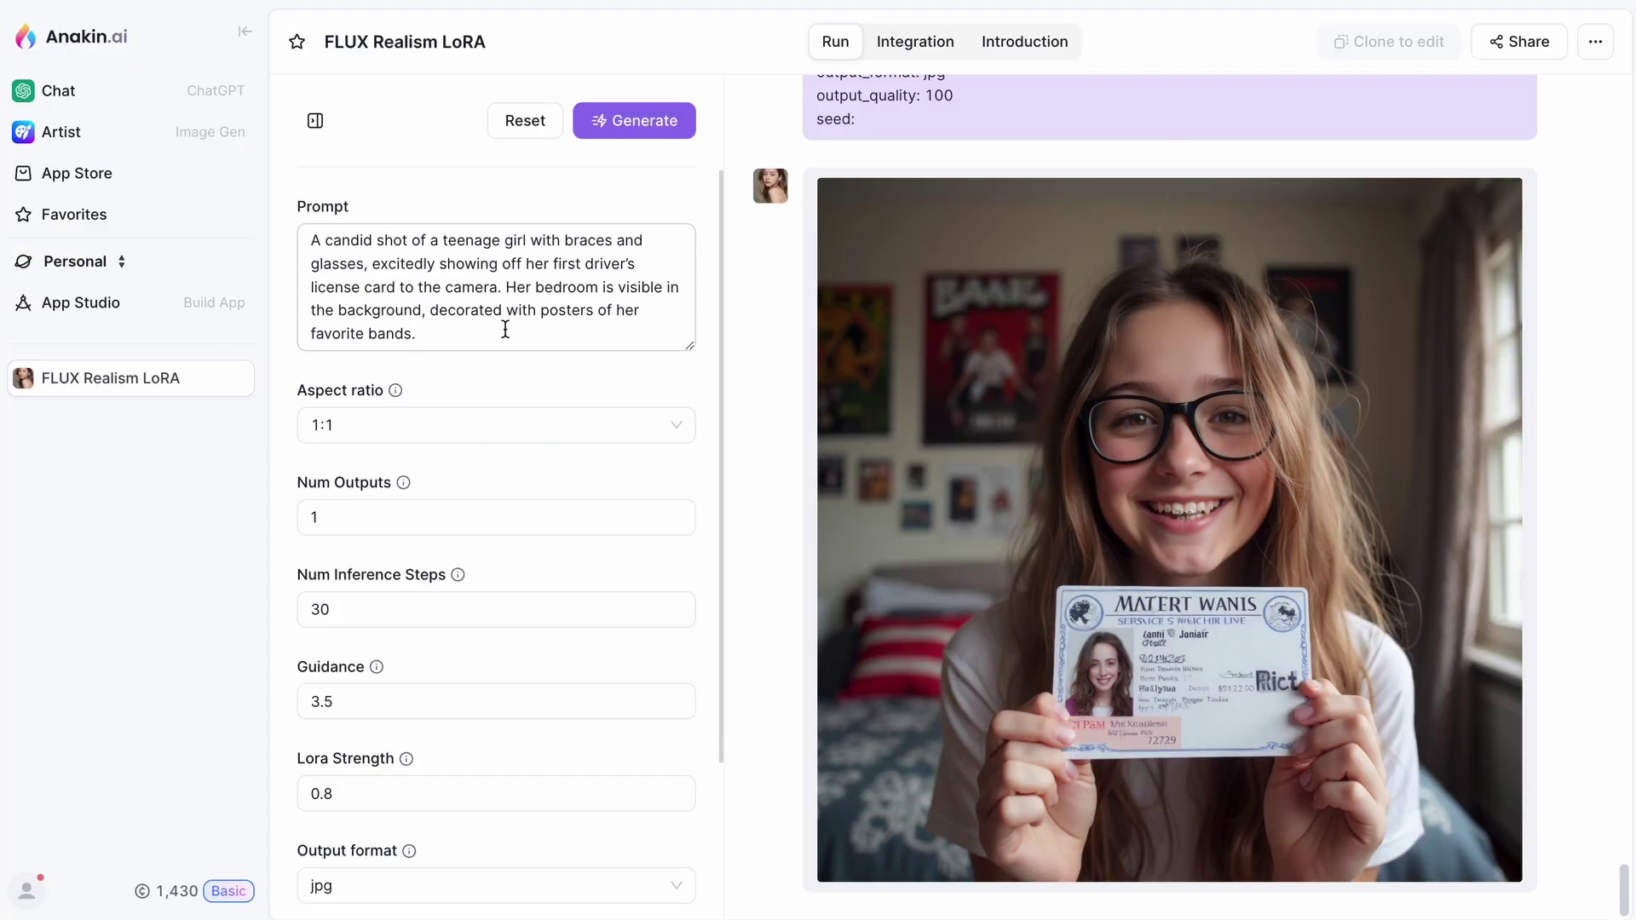
text(A fit male fitness influencer with short dark hair and stubble, standing shirtless in a modern gym. He has defined abs and arm muscles, and is holding a protein shake in one hand and a card that says "/u/GymBro99" in the other. Bright, clean lighting highlights his physique.)
click(634, 120)
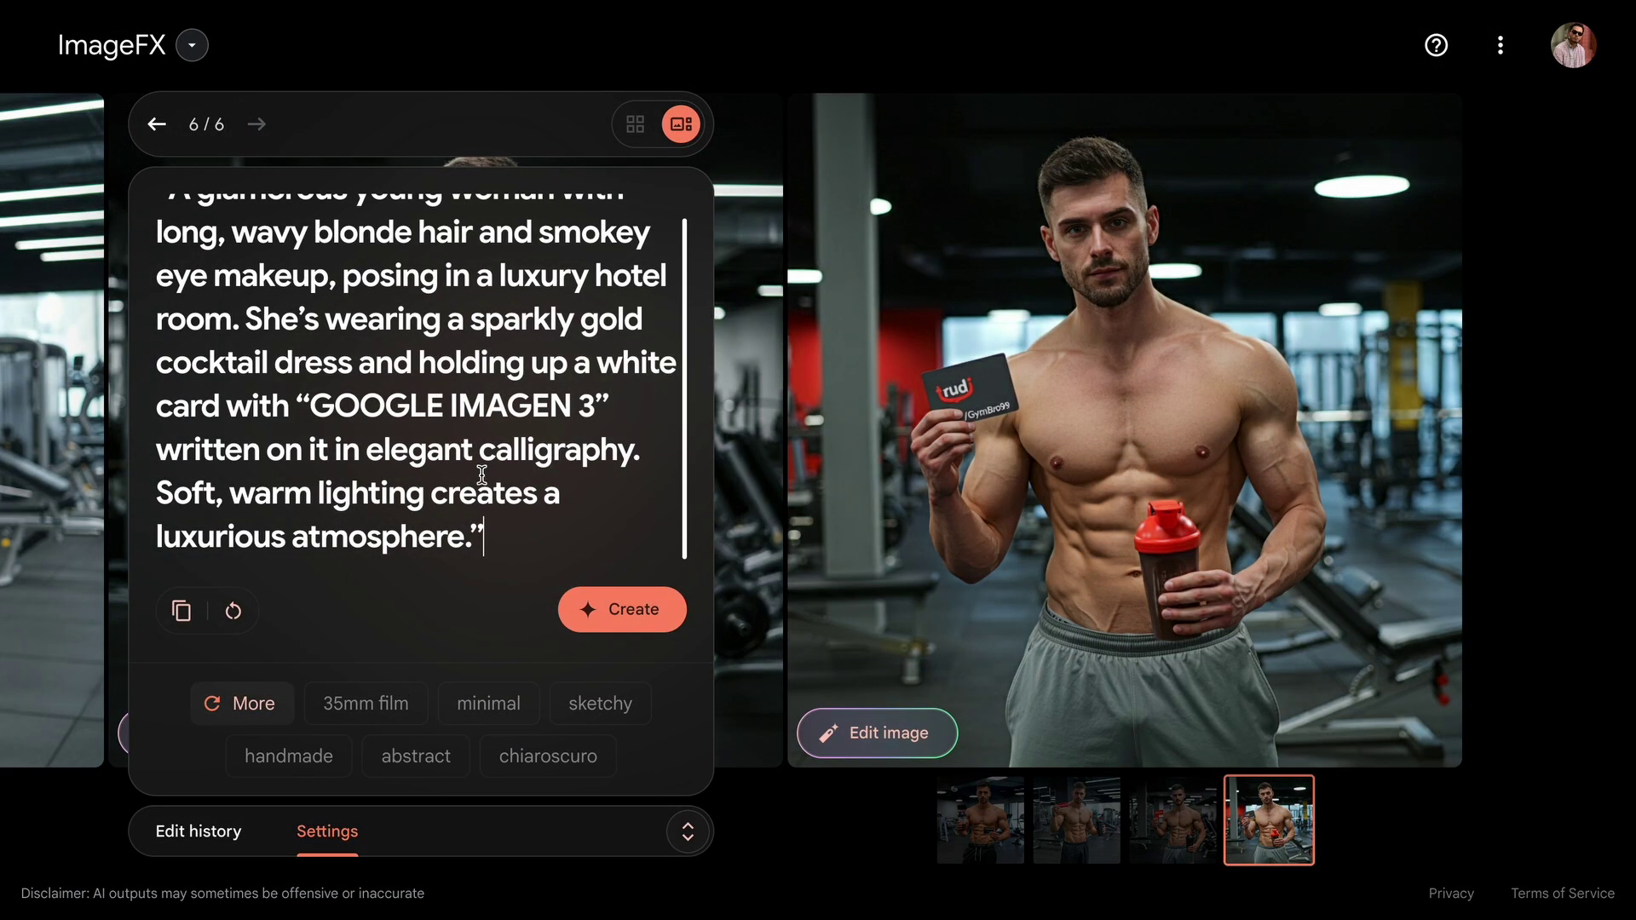
Generate the glamorous woman in a gold dress holding a 'GOOGLE IMAGEN 3' card in ImageFX
scroll(422, 376, up, 1)
click(614, 625)
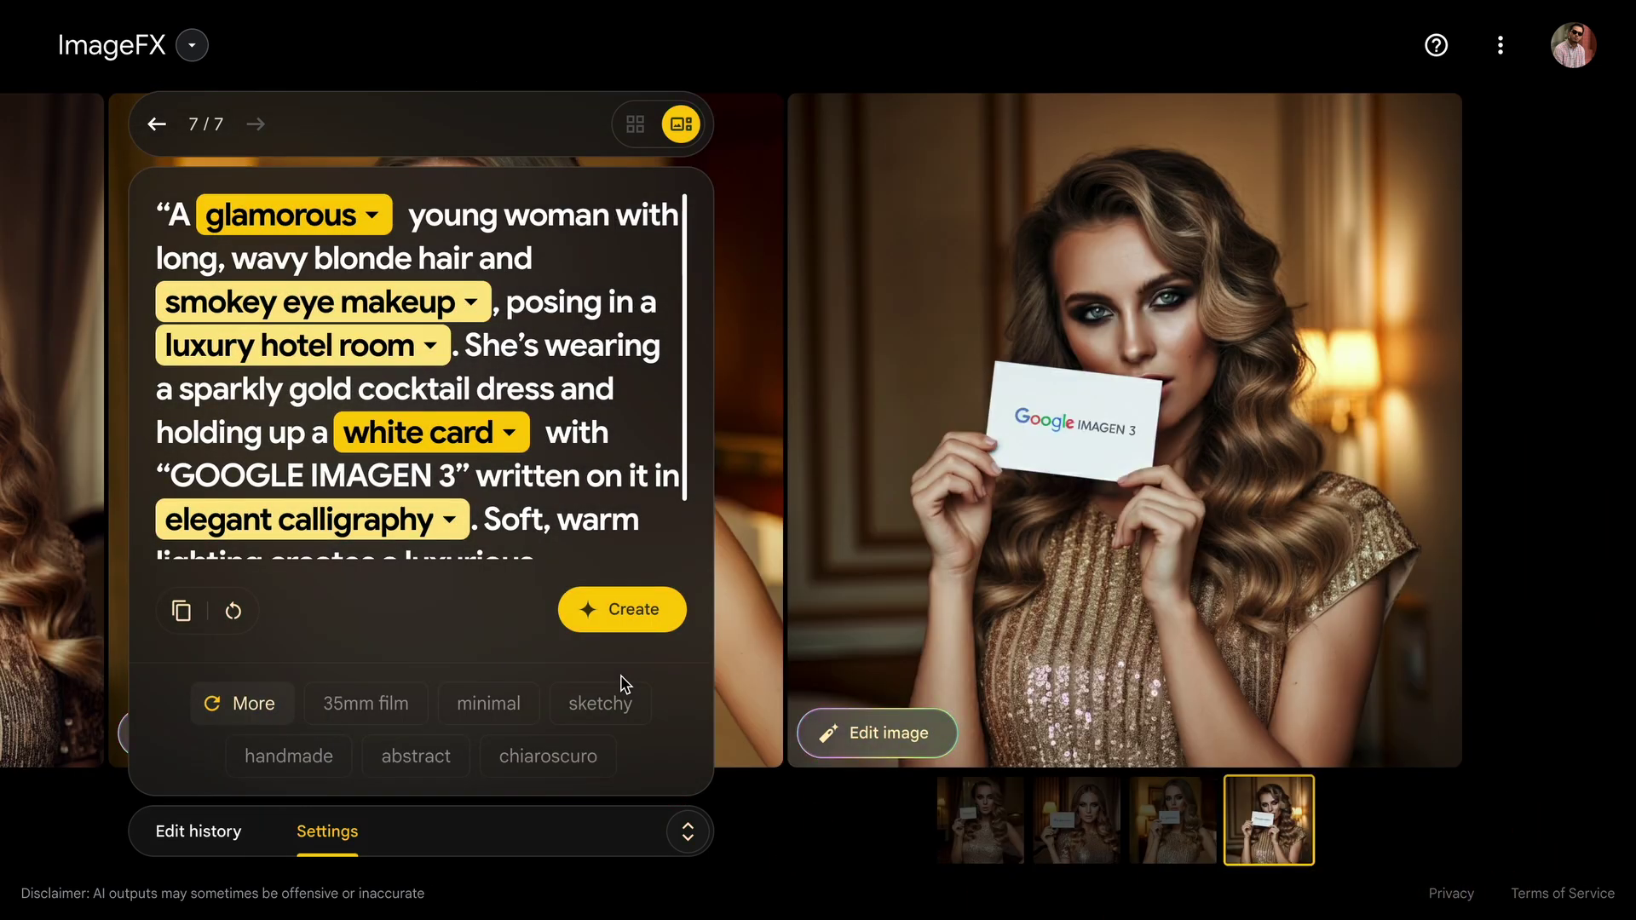
Compare the third, second and first glamorous-woman images, then go to Anakin.ai's Artist image generator
click(1167, 850)
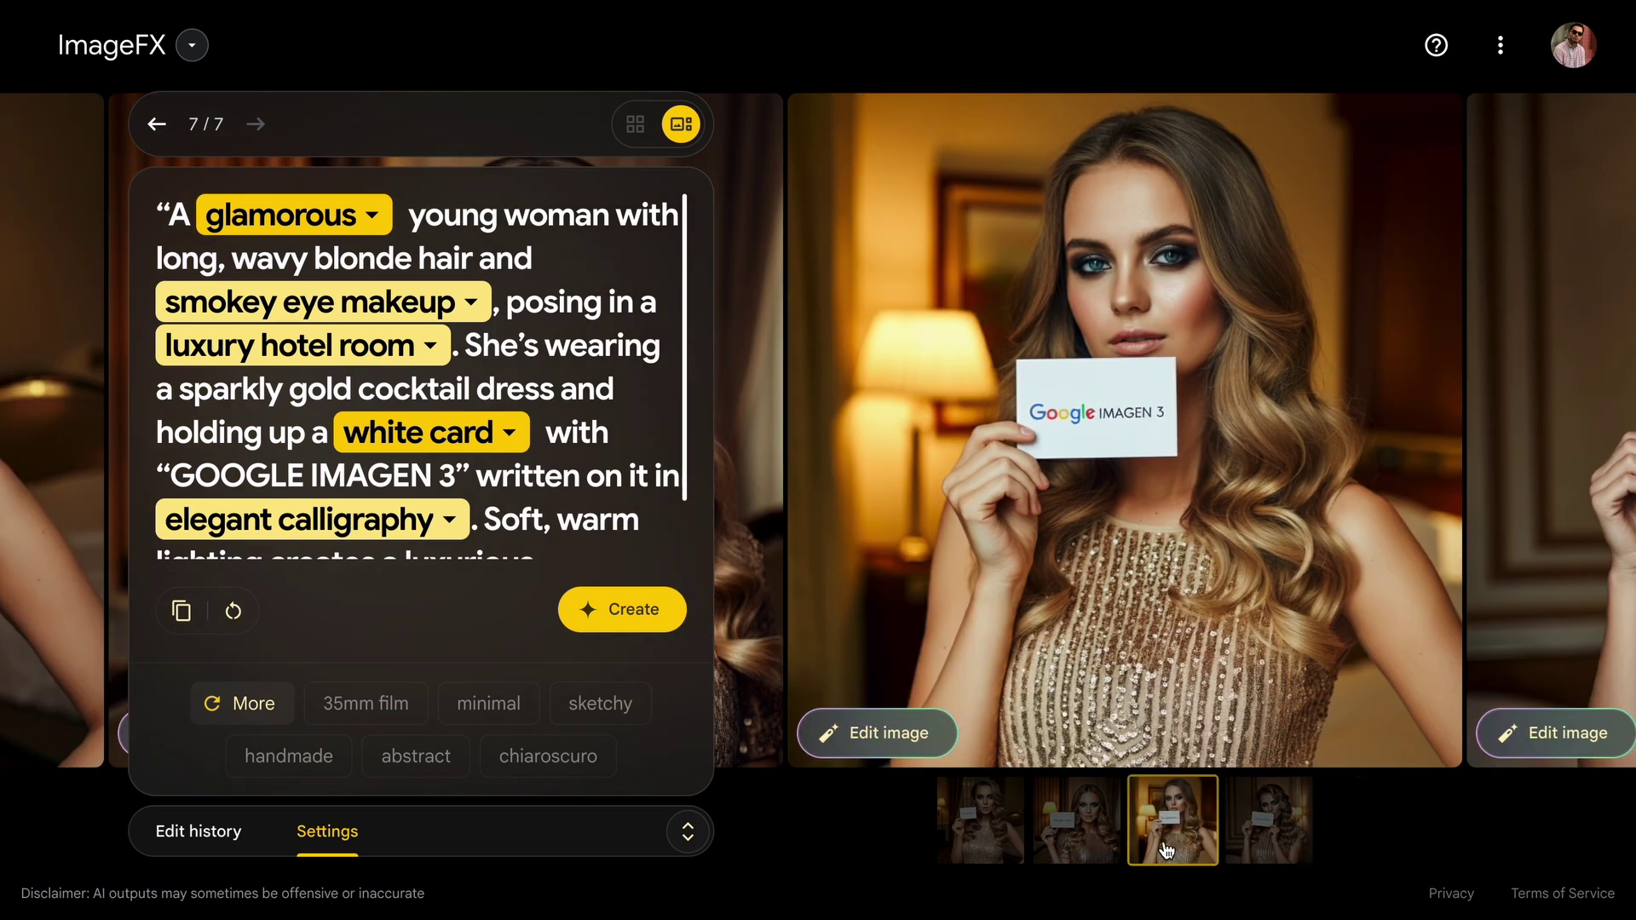
click(1088, 844)
click(965, 838)
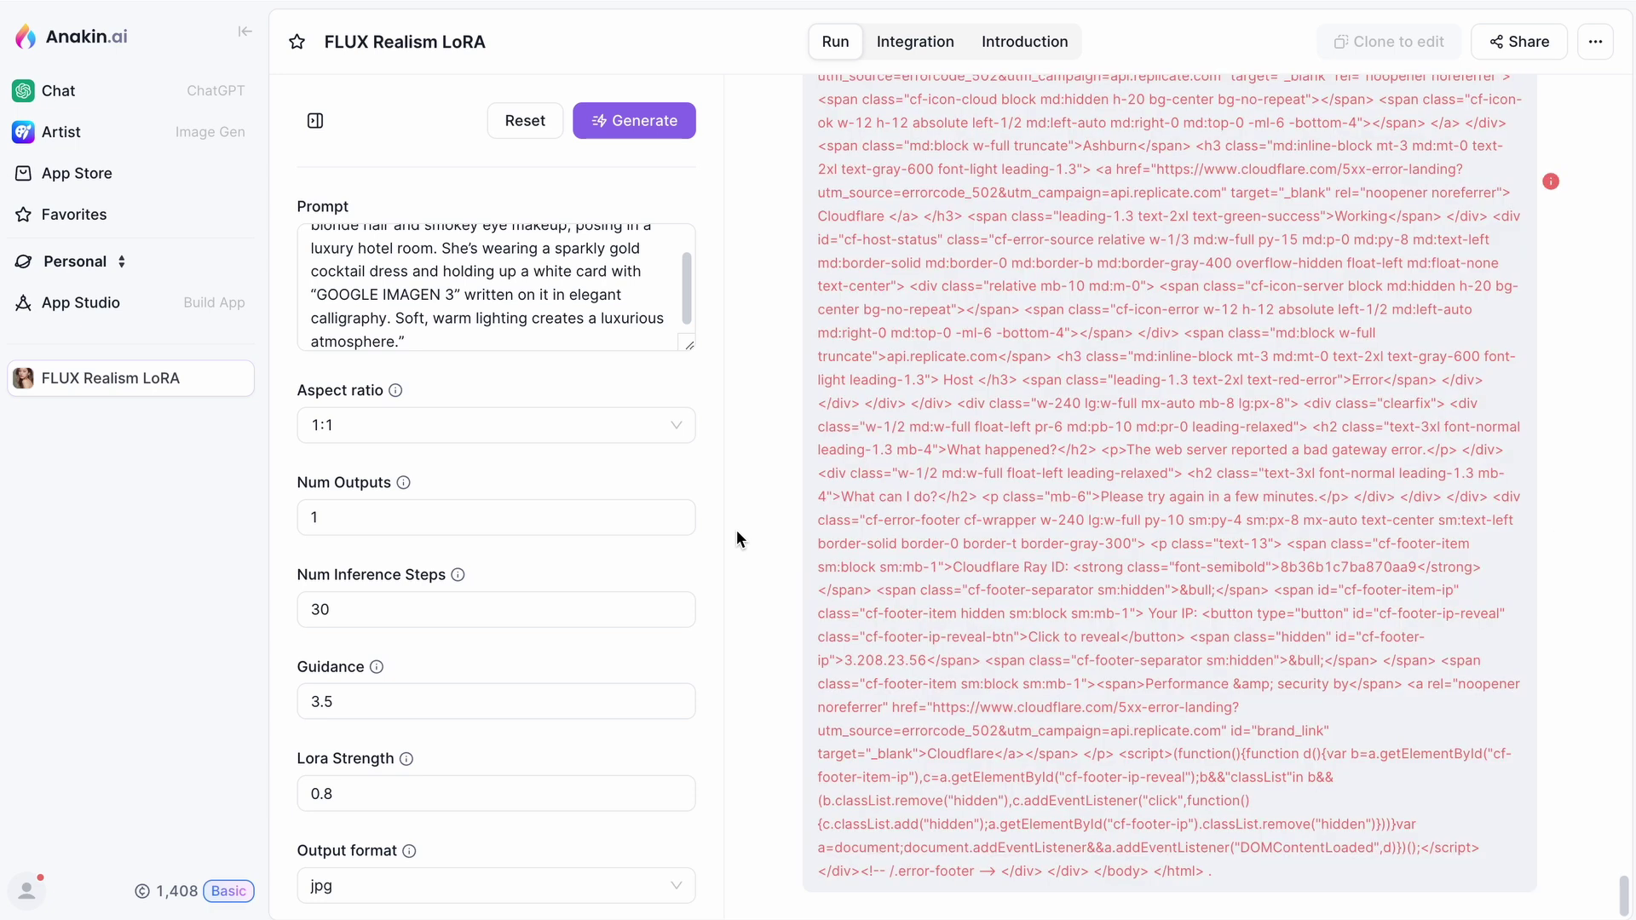
click(125, 136)
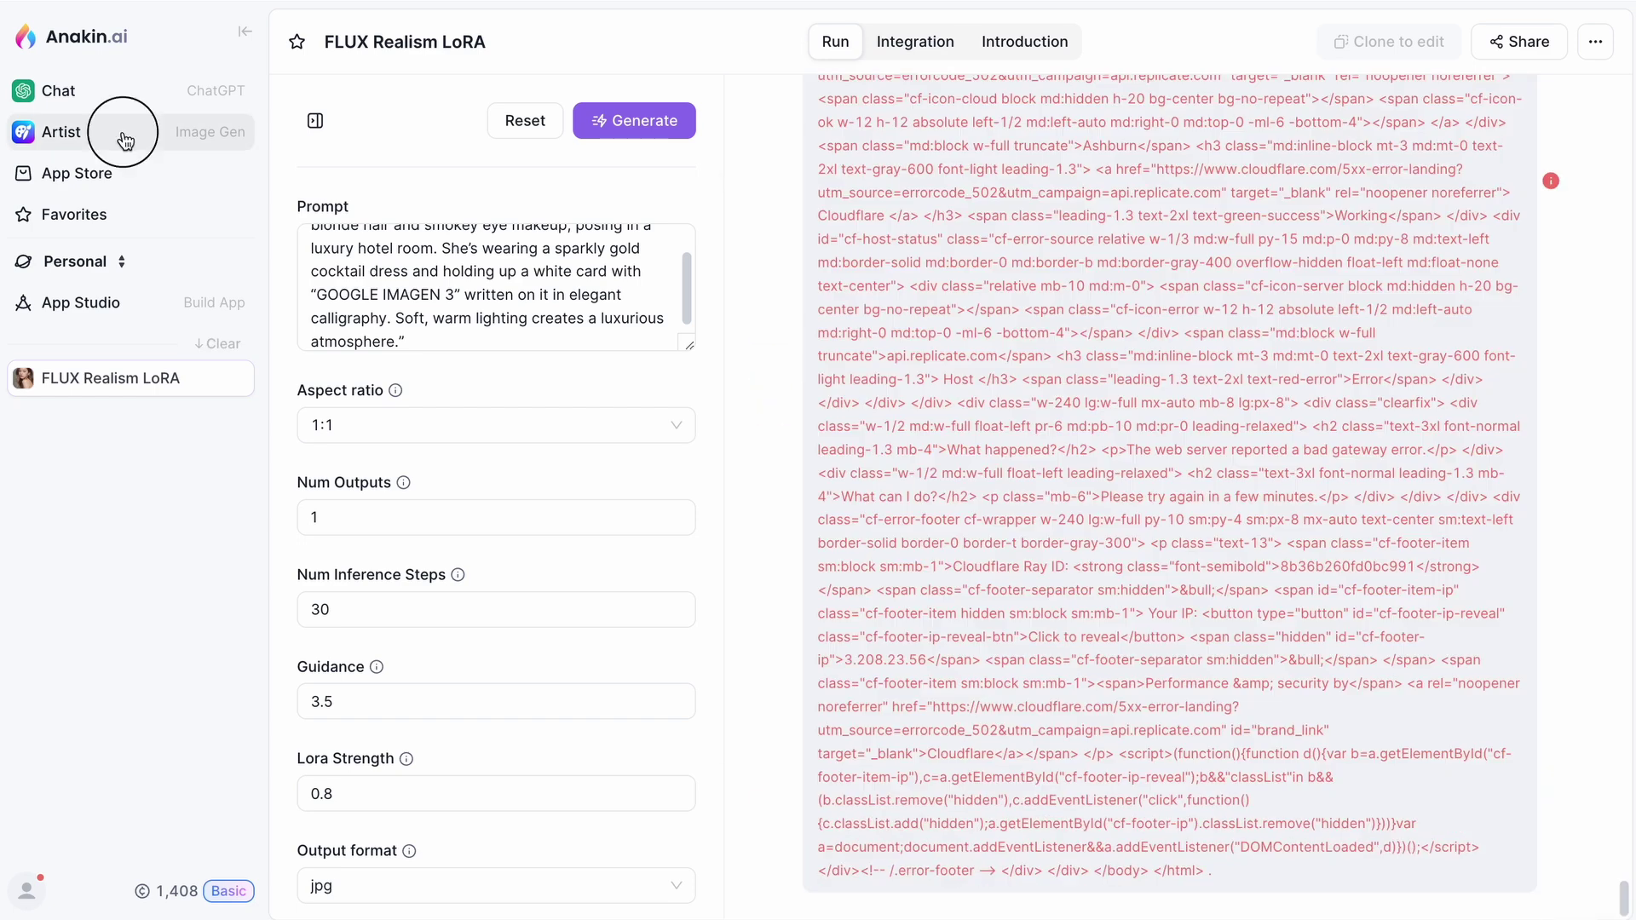
Choose Flux Pro, paste the glamorous-woman prompt, set Safety Tolerance to 5, generate and view it full-size
click(456, 128)
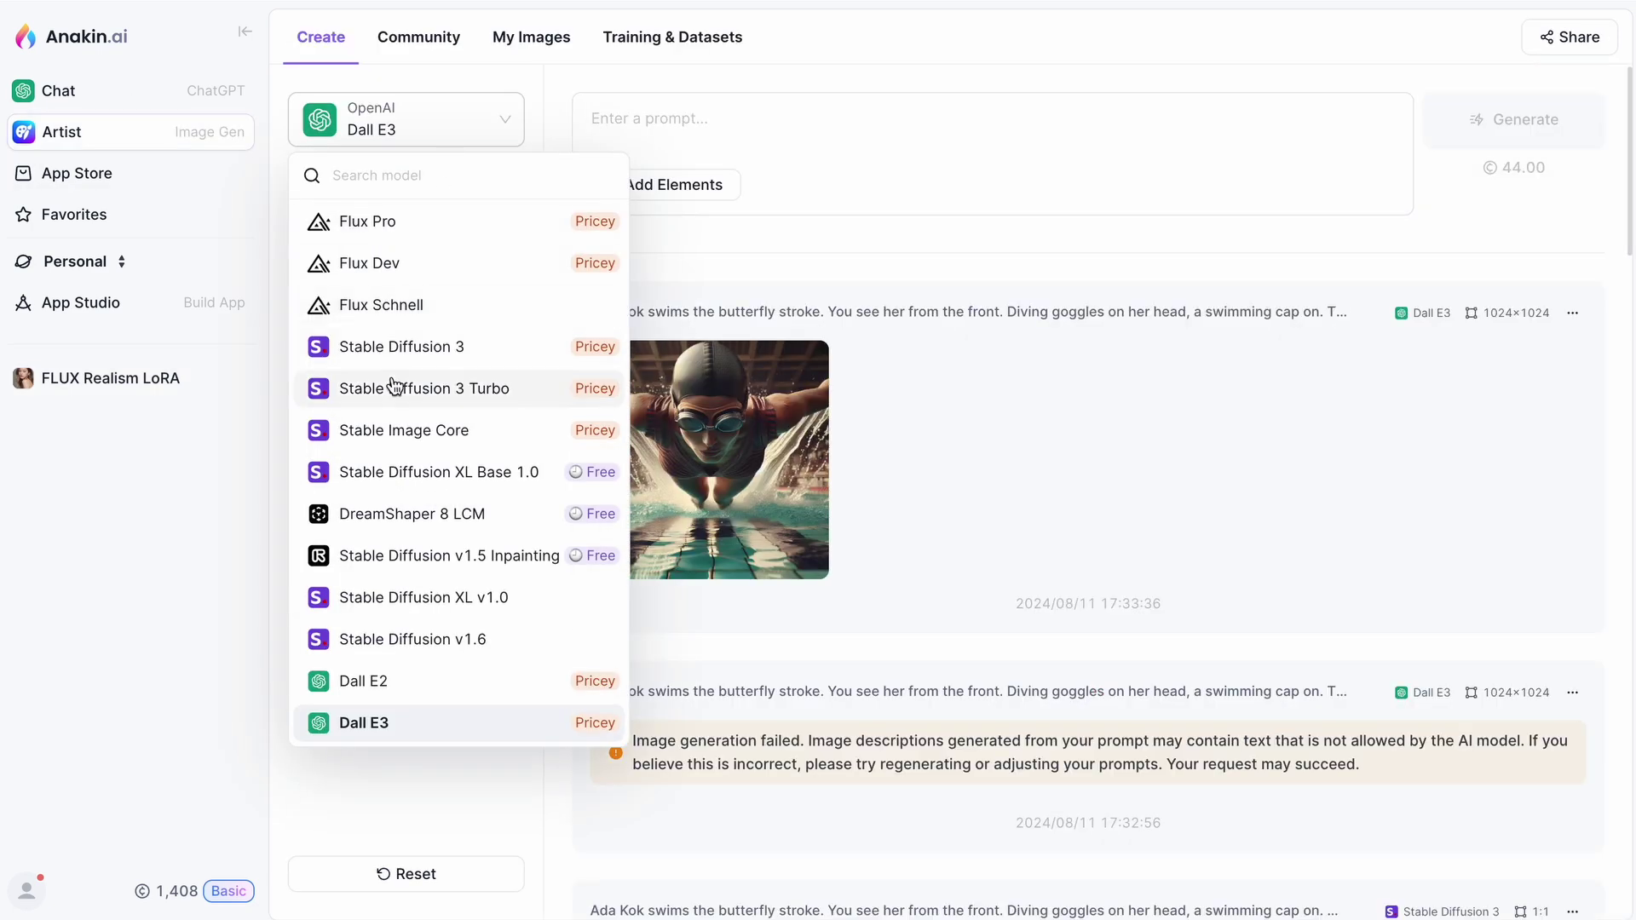
click(383, 227)
text("A glamorous young woman with long, wavy blonde hair and smokey eye makeup, posing in a luxury hotel room. She’s wearing a sparkly gold cocktail dress and holding up a white card with "GOOGLE IMAGEN 3" written on it in elegant calligraphy. Soft, warm lighting creates a luxurious atmosphere.")
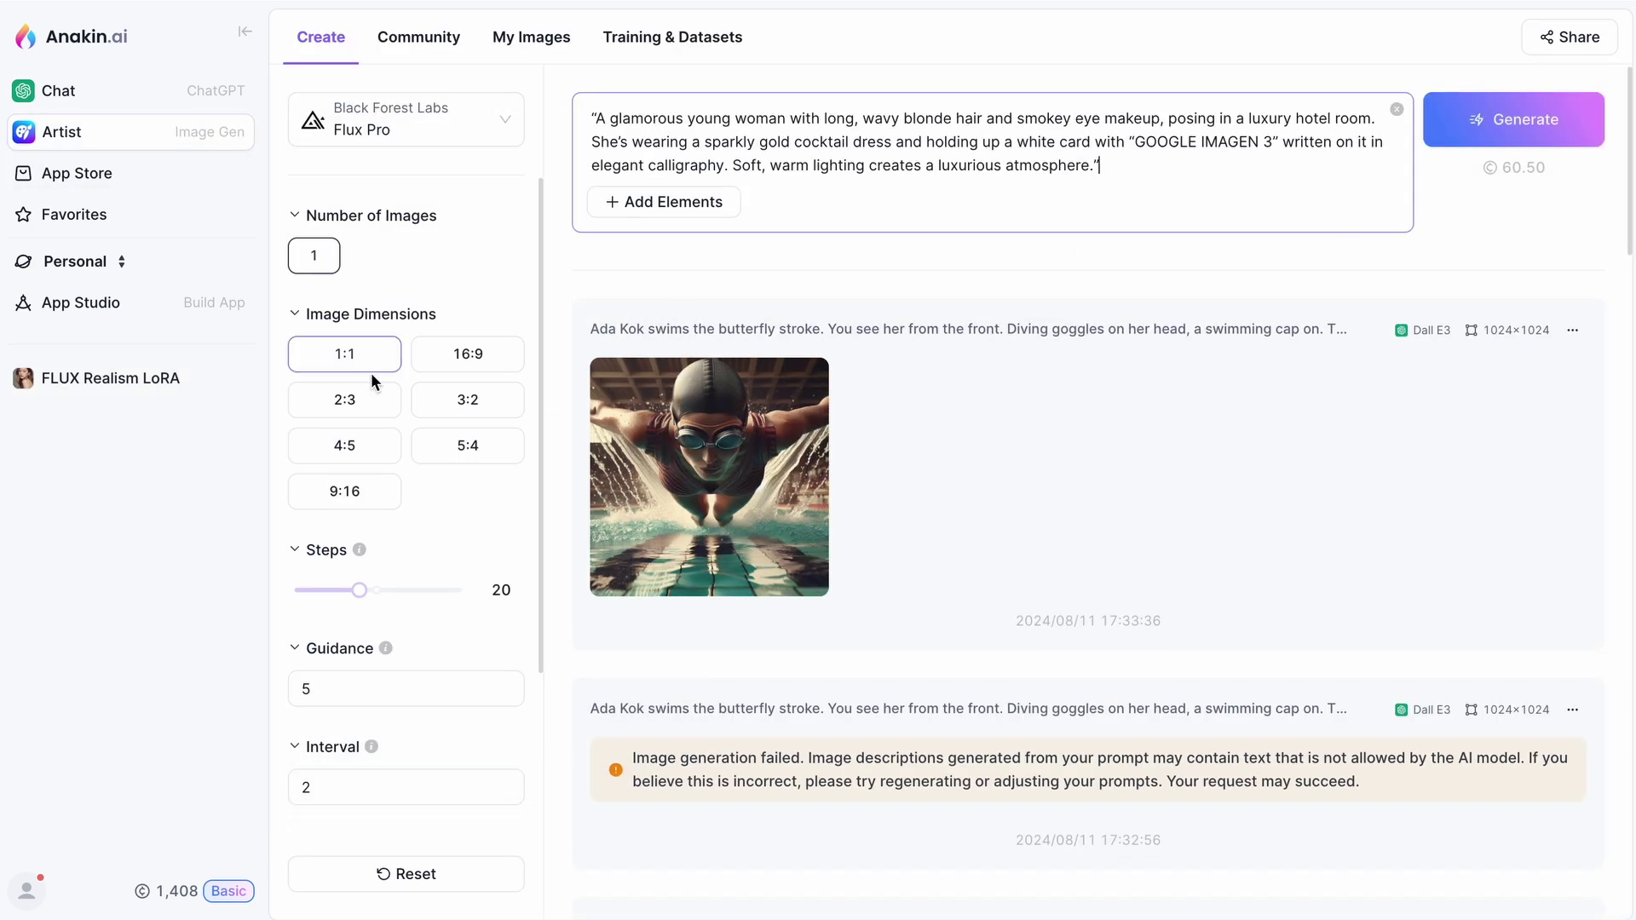
scroll(451, 588, down, 3)
drag(339, 685, 516, 697)
scroll(380, 606, up, 3)
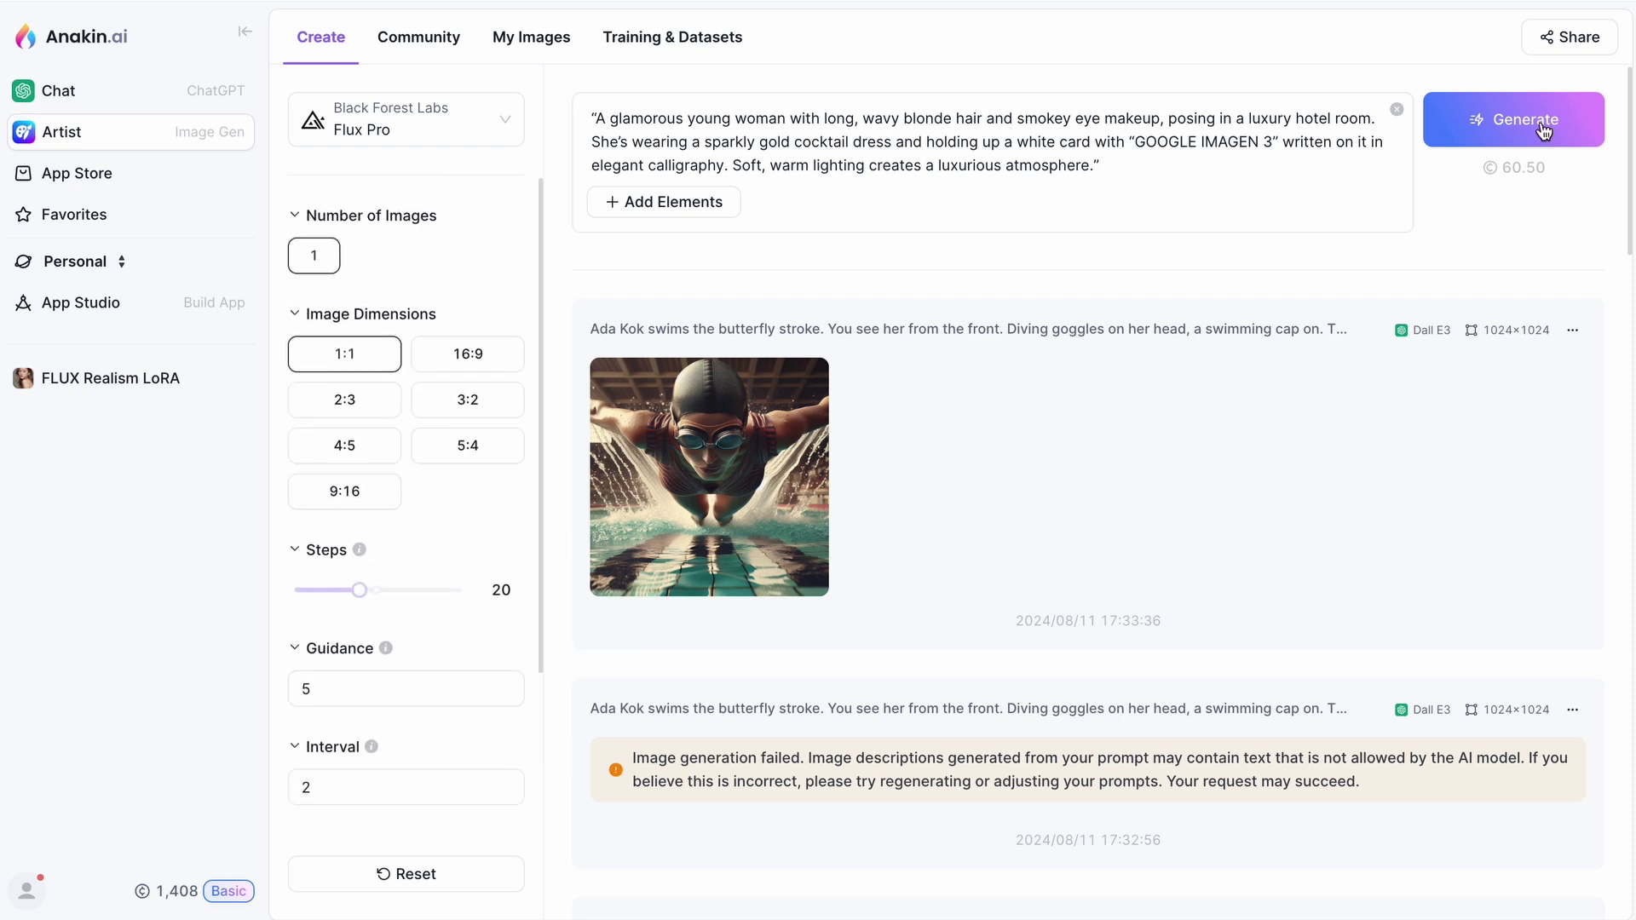
click(1541, 120)
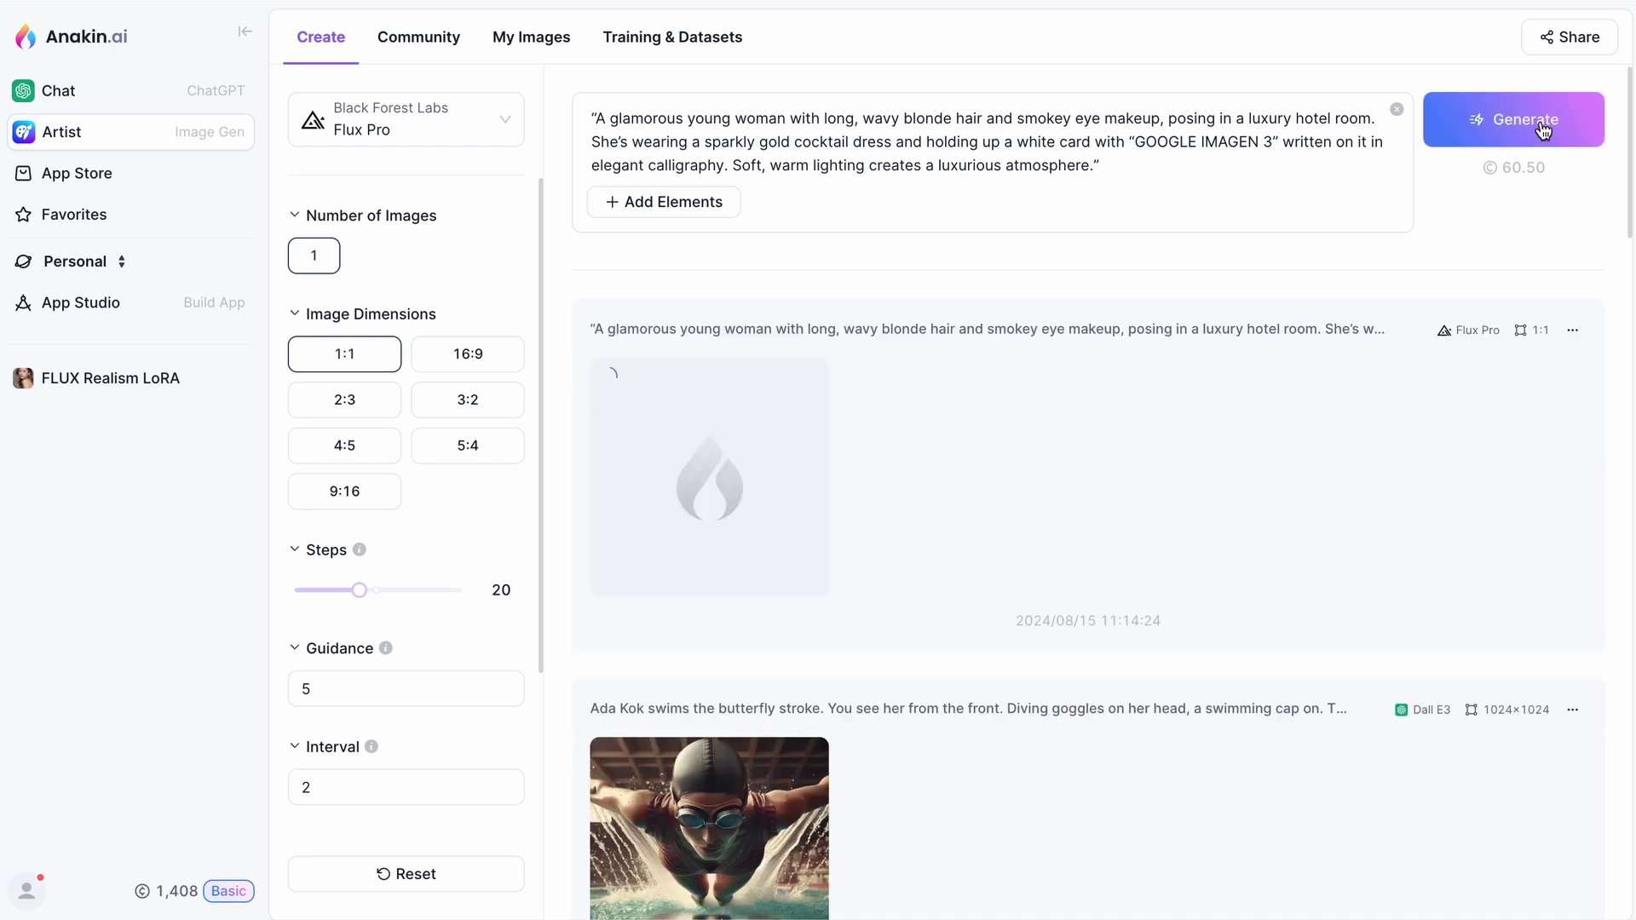
click(709, 477)
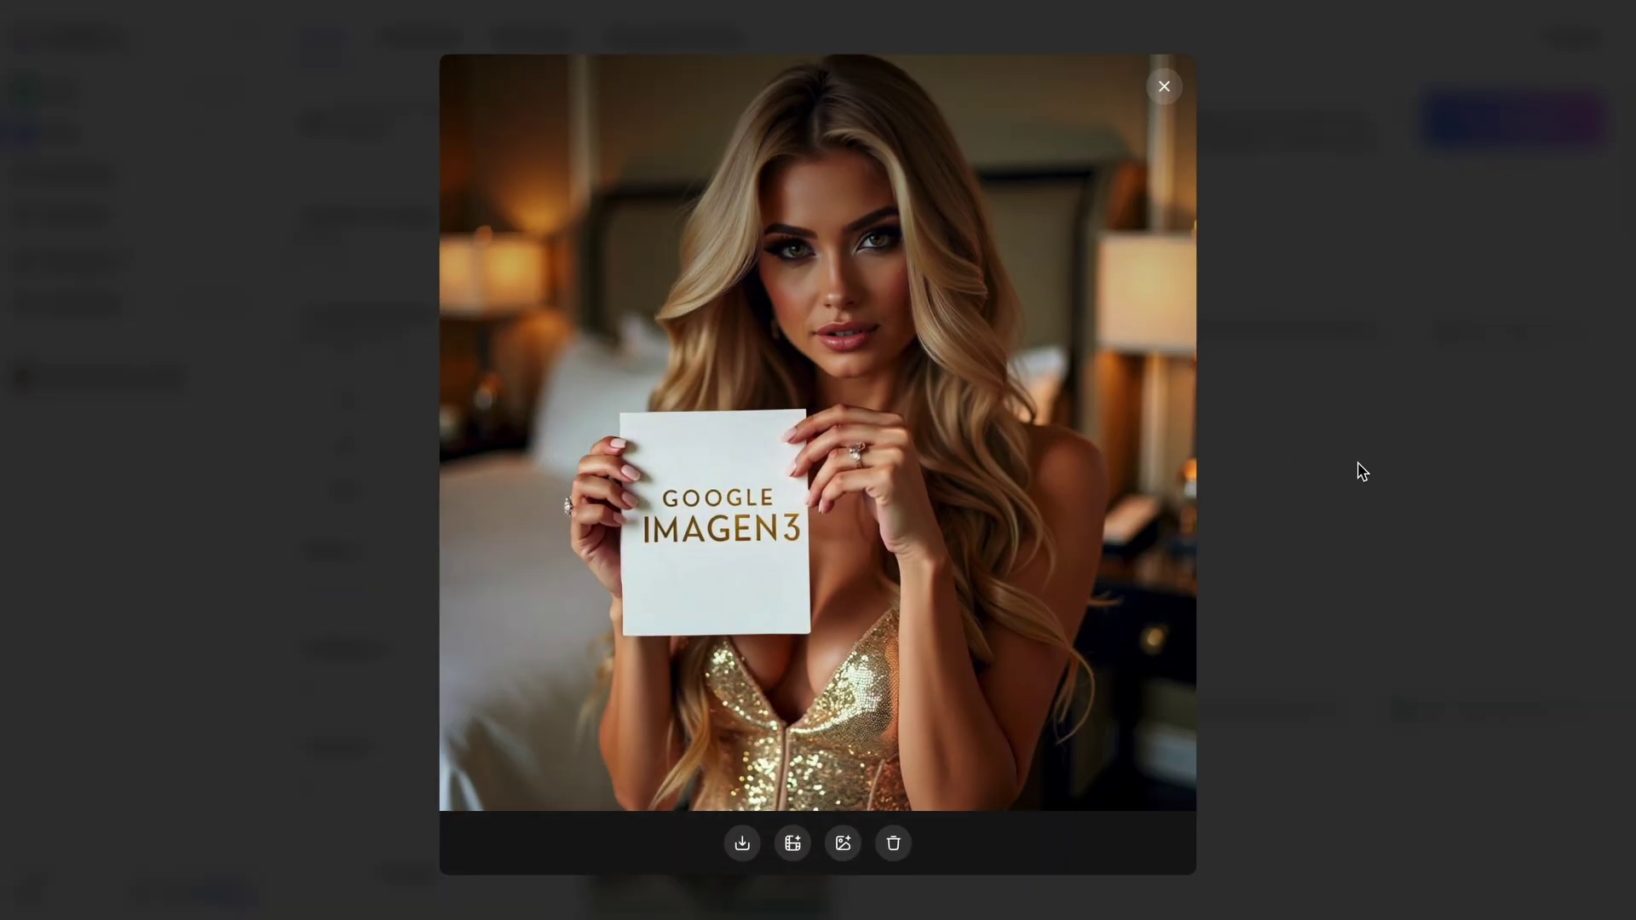